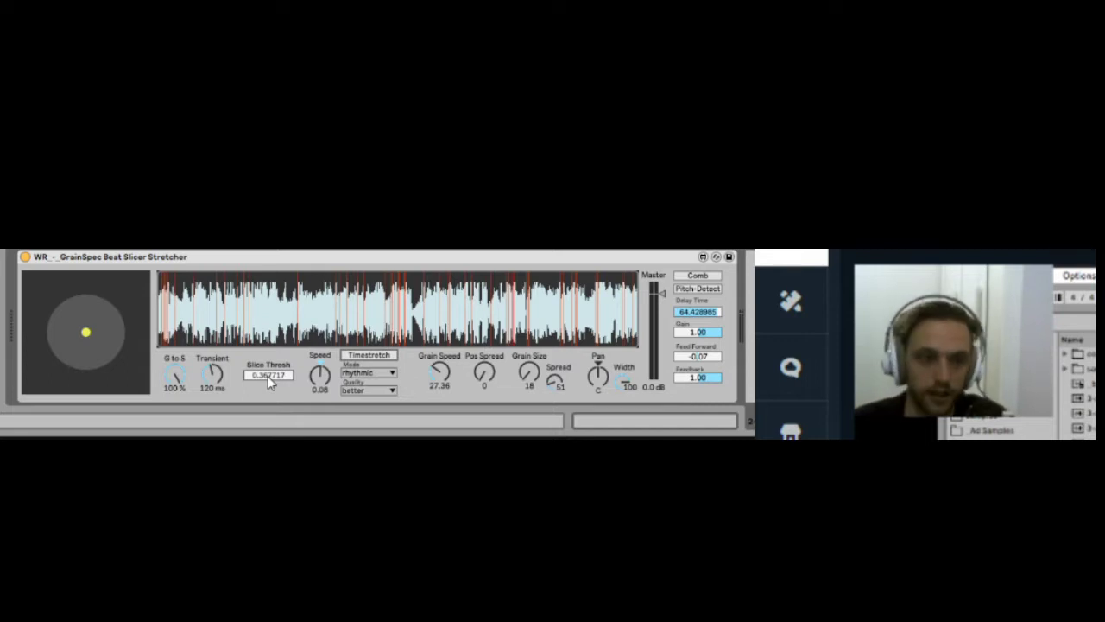
- Lower the slice threshold to 0.33937 and raise the playback speed from 0.08 to 0.43
{"action": "left_click", "coordinate": [268, 378]}
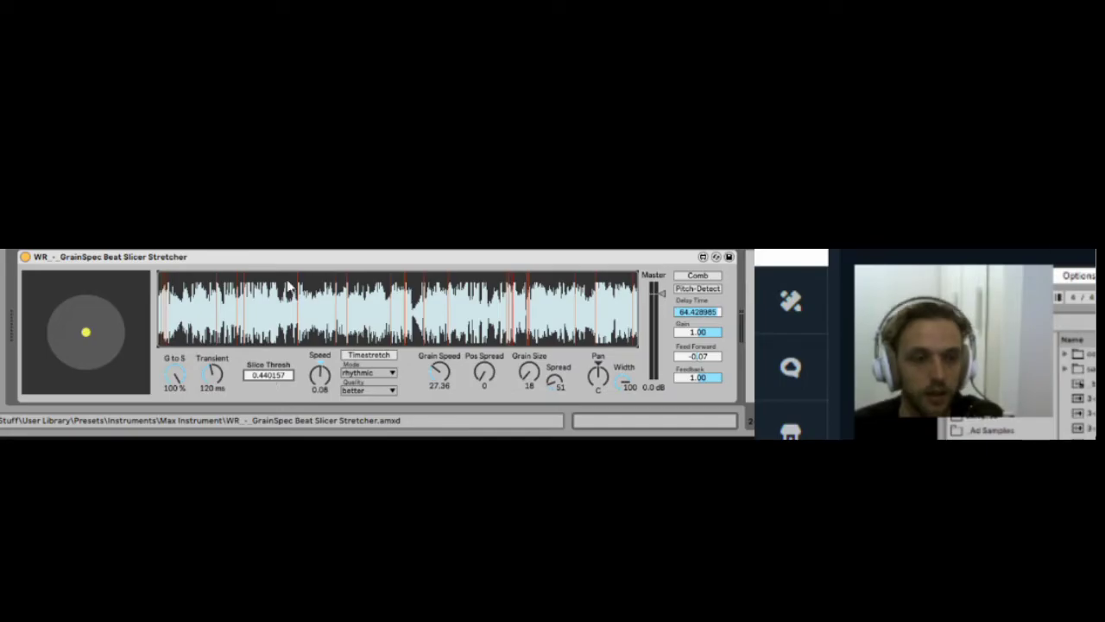
{"action": "left_click_drag", "start_coordinate": [259, 378], "coordinate": [259, 402]}
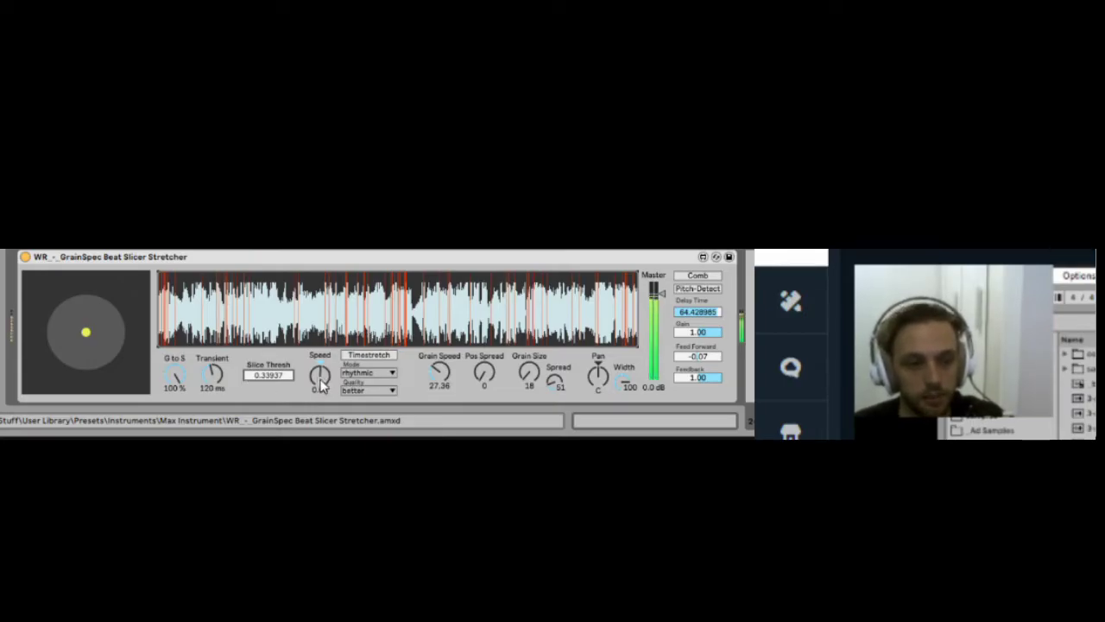
{"action": "mouse_move", "coordinate": [321, 385]}
{"action": "left_mouse_down"}
{"action": "mouse_move", "coordinate": [321, 432]}
{"action": "mouse_move", "coordinate": [319, 345]}
{"action": "mouse_move", "coordinate": [319, 397]}
{"action": "left_mouse_up"}
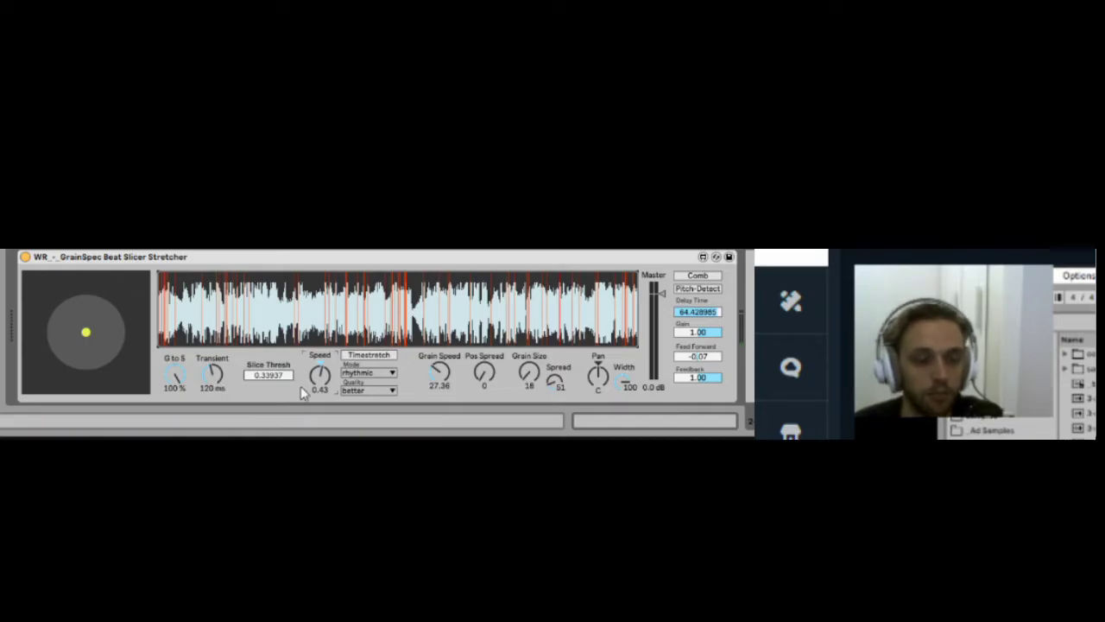
- Enable timestretching in rhythmic mode with better quality, and set speed to -0.04
{"action": "left_click", "coordinate": [371, 357]}
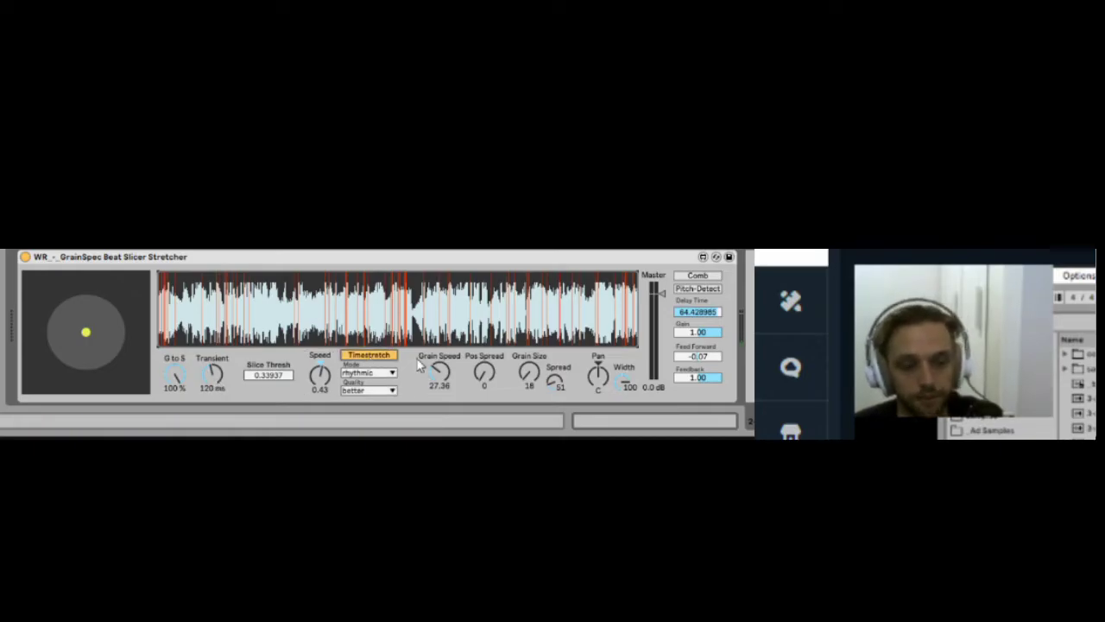
{"action": "left_click", "coordinate": [371, 373]}
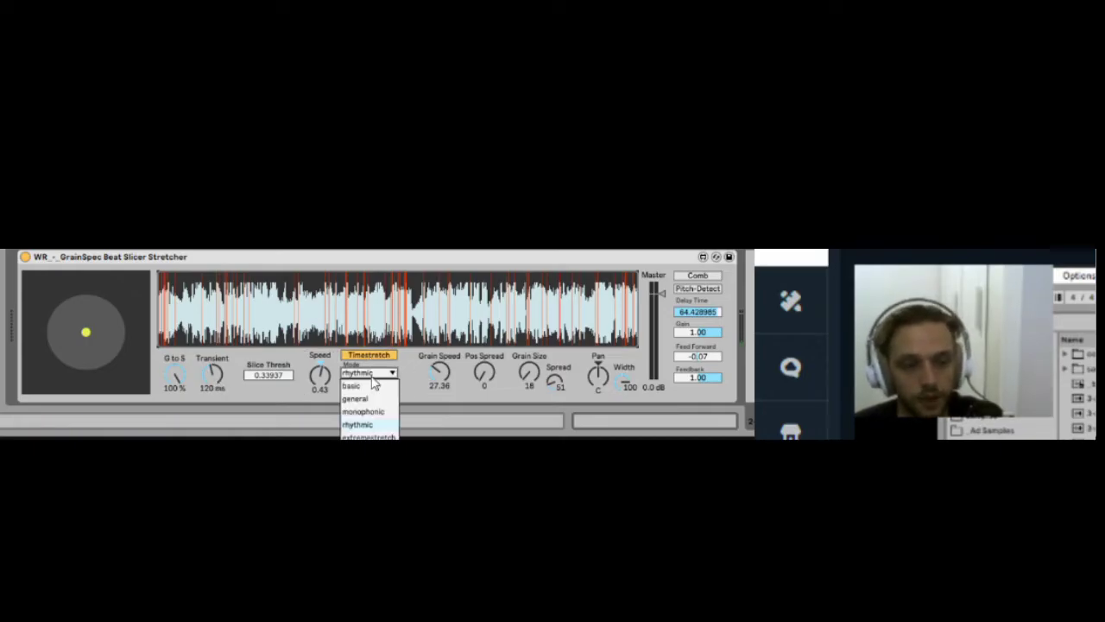
{"action": "left_click", "coordinate": [386, 426]}
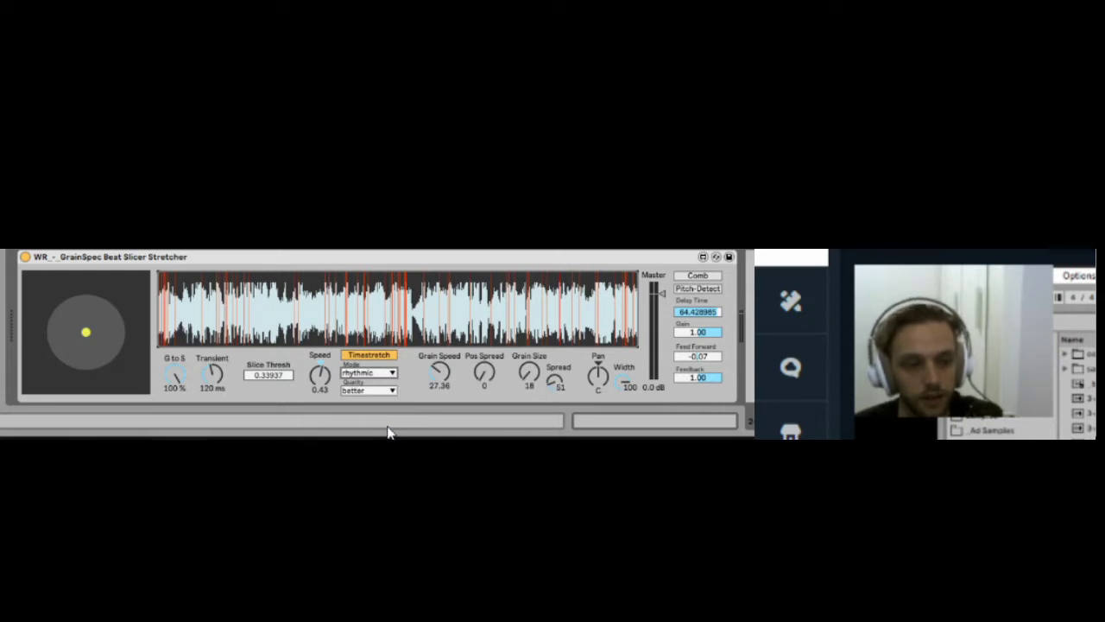
{"action": "left_click", "coordinate": [378, 376]}
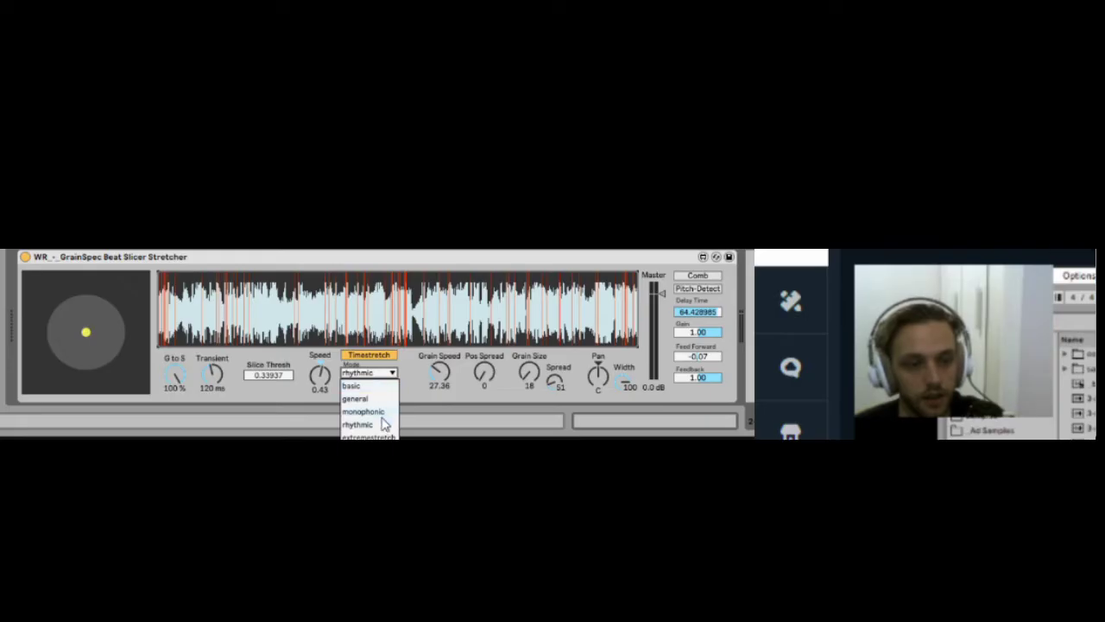
{"action": "left_click", "coordinate": [382, 426]}
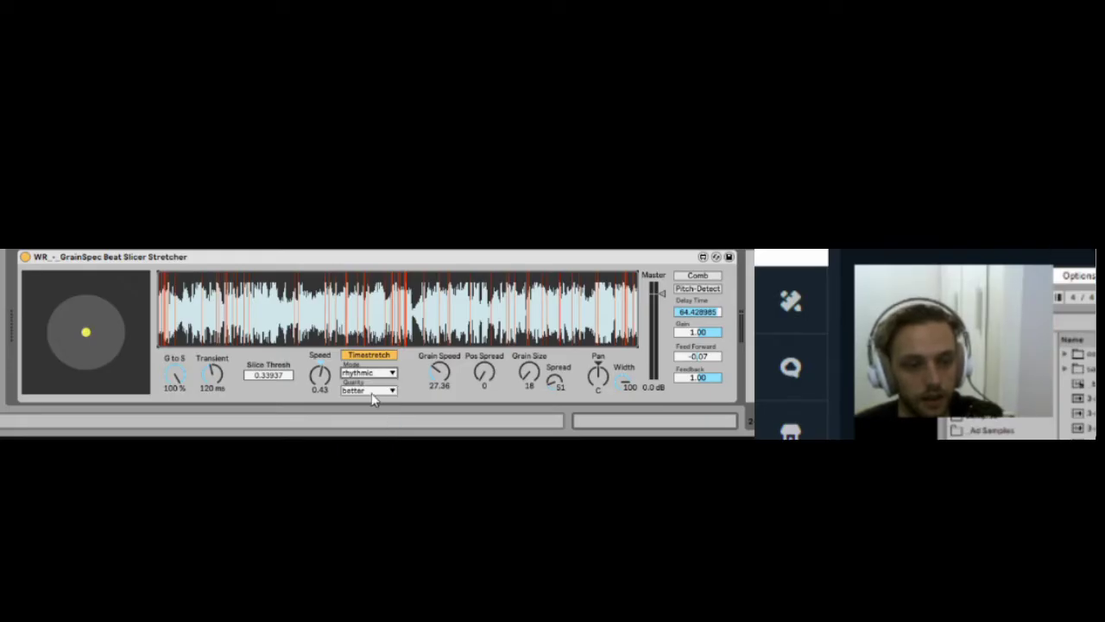
{"action": "left_click", "coordinate": [373, 395]}
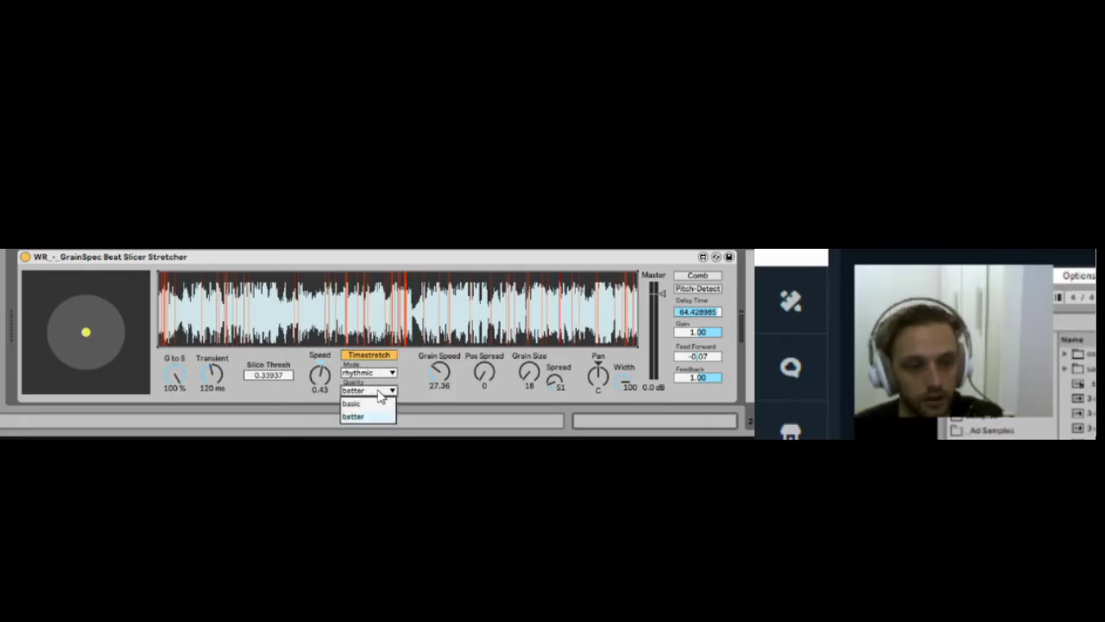
{"action": "left_click", "coordinate": [371, 391]}
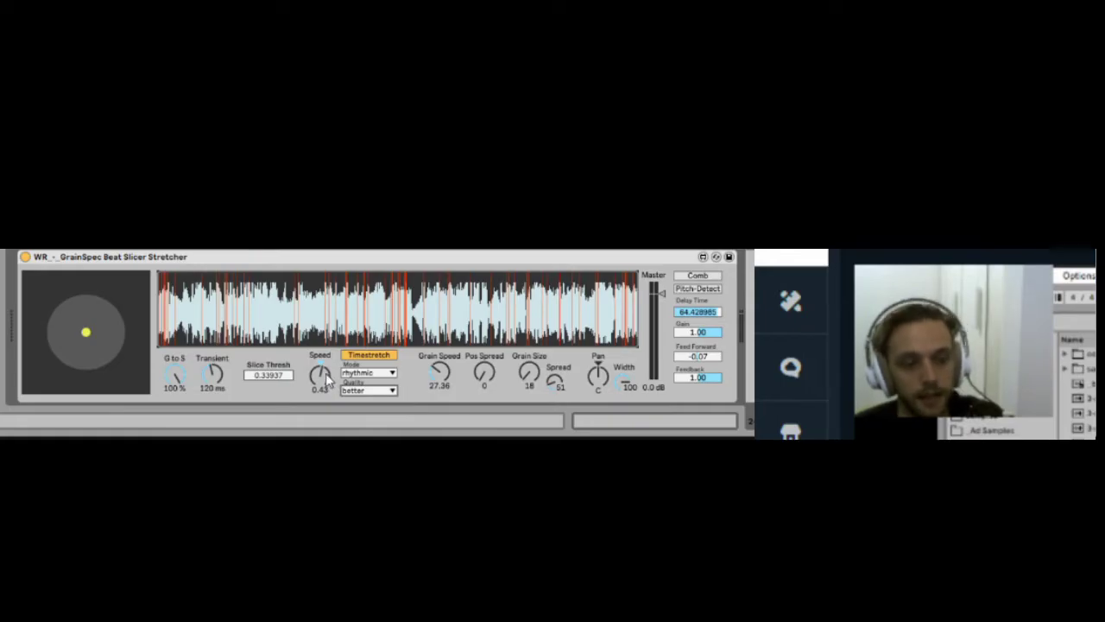
{"action": "mouse_move", "coordinate": [328, 380]}
{"action": "left_mouse_down"}
{"action": "mouse_move", "coordinate": [328, 395]}
{"action": "mouse_move", "coordinate": [320, 354]}
{"action": "mouse_move", "coordinate": [317, 384]}
{"action": "left_mouse_up"}
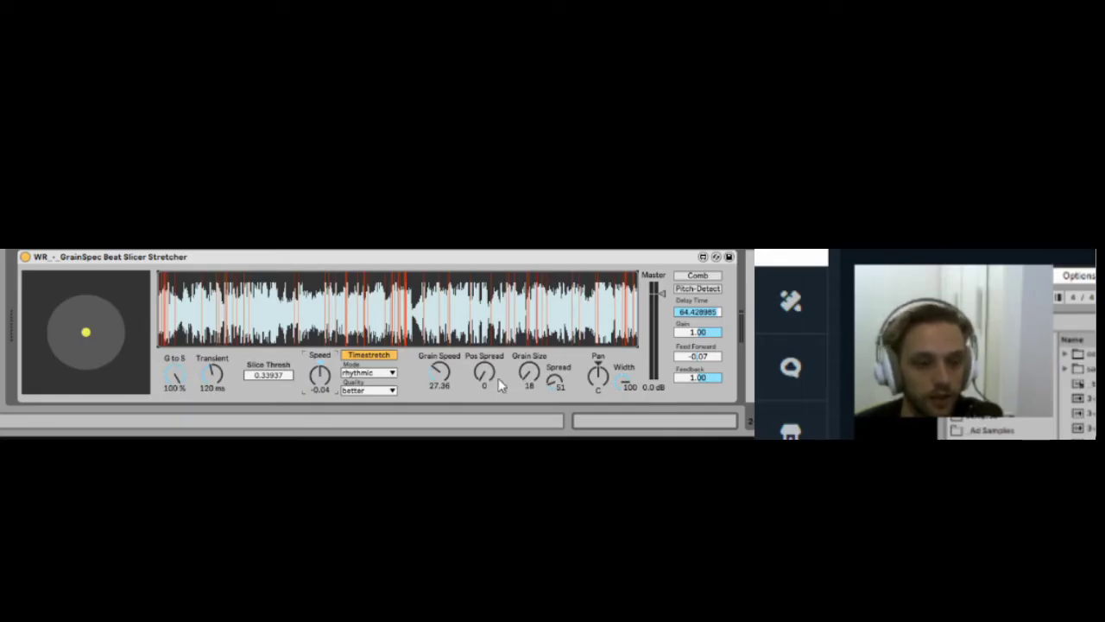
- Set G to S to 0 %, speed 0.12, grain speed 14.36 and grain size 36
{"action": "left_click_drag", "start_coordinate": [521, 380], "coordinate": [521, 356]}
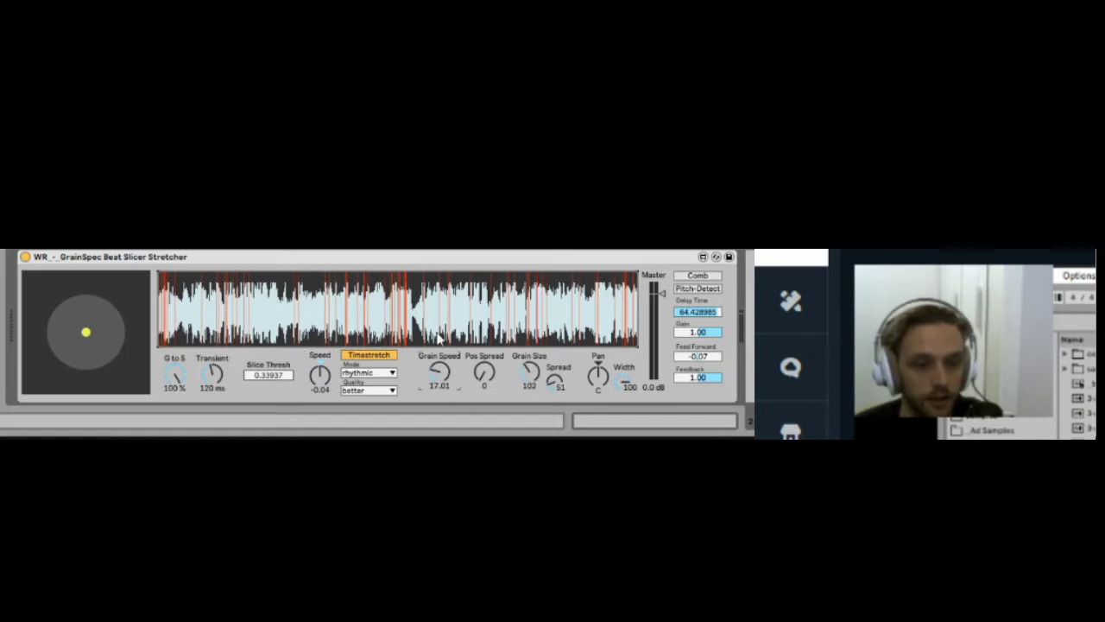
{"action": "left_click_drag", "start_coordinate": [186, 382], "coordinate": [185, 436]}
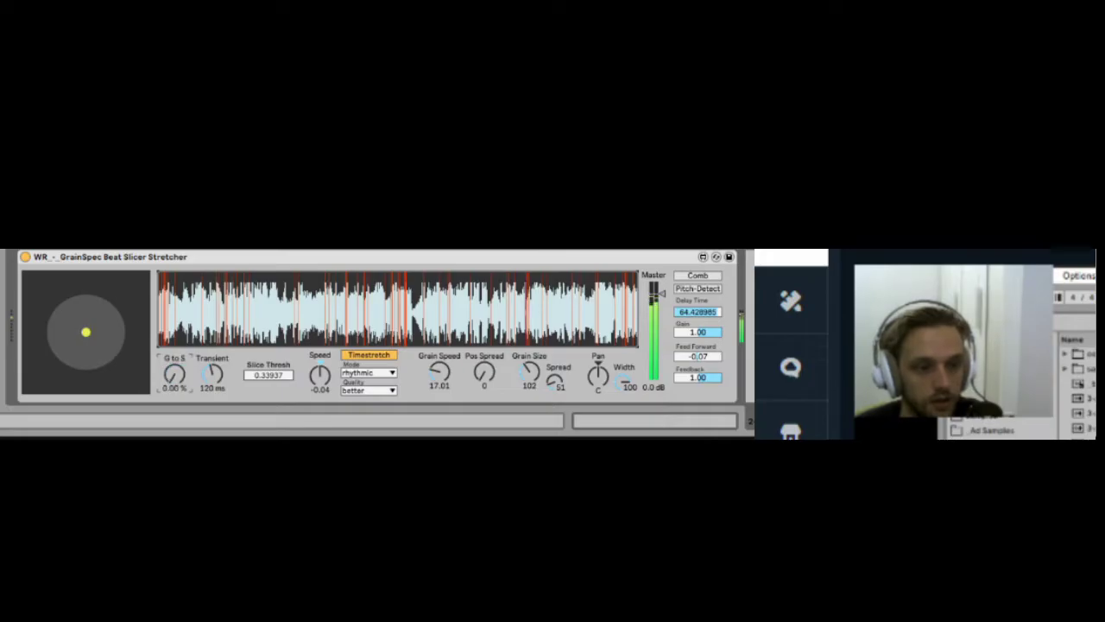
{"action": "left_click_drag", "start_coordinate": [319, 374], "coordinate": [319, 355]}
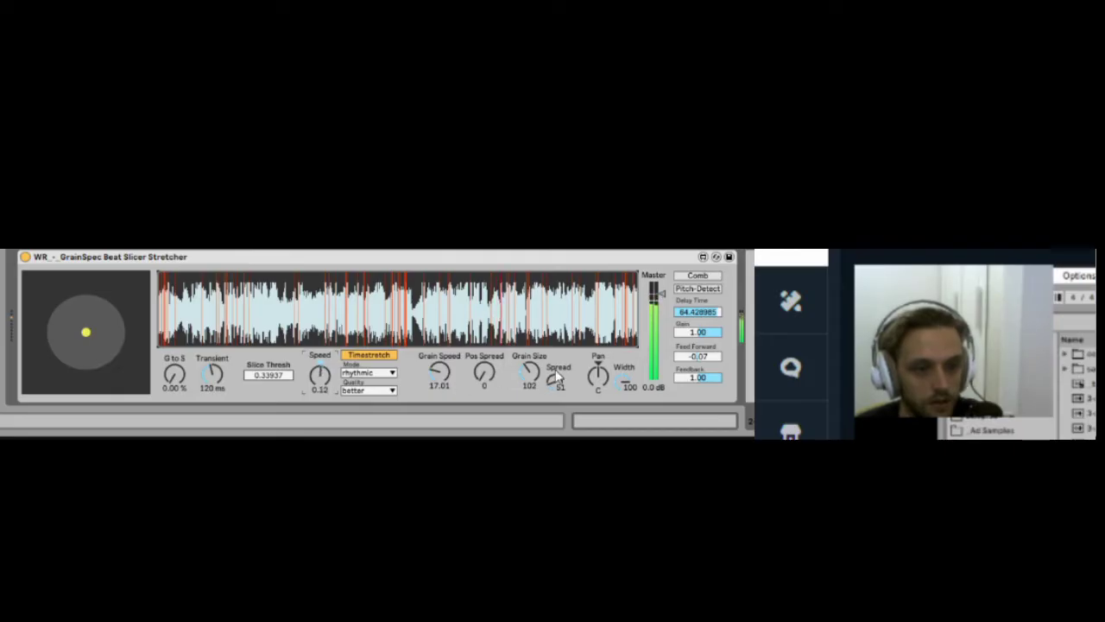
{"action": "left_click_drag", "start_coordinate": [528, 371], "coordinate": [529, 379]}
{"action": "mouse_move", "coordinate": [439, 372]}
{"action": "left_mouse_down"}
{"action": "mouse_move", "coordinate": [438, 347]}
{"action": "mouse_move", "coordinate": [441, 393]}
{"action": "mouse_move", "coordinate": [449, 367]}
{"action": "left_mouse_up"}
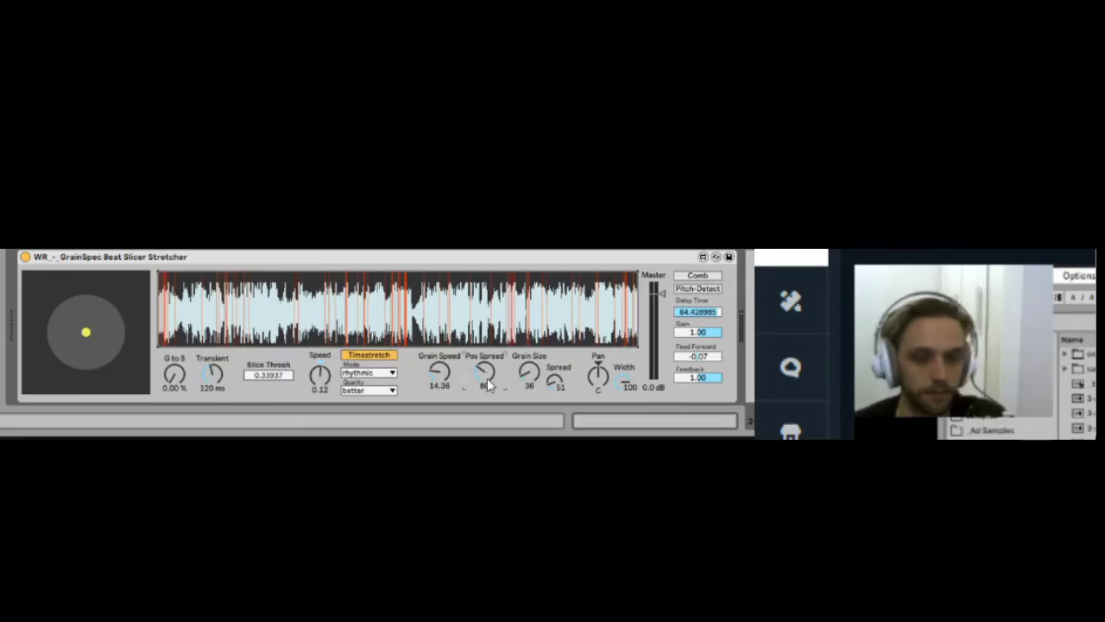
- Try Pos Spread, set Spread to 37, and move the XY dot lower-left (G to S 52.2 %, Speed -0.80)
{"action": "left_click_drag", "start_coordinate": [487, 378], "coordinate": [484, 302]}
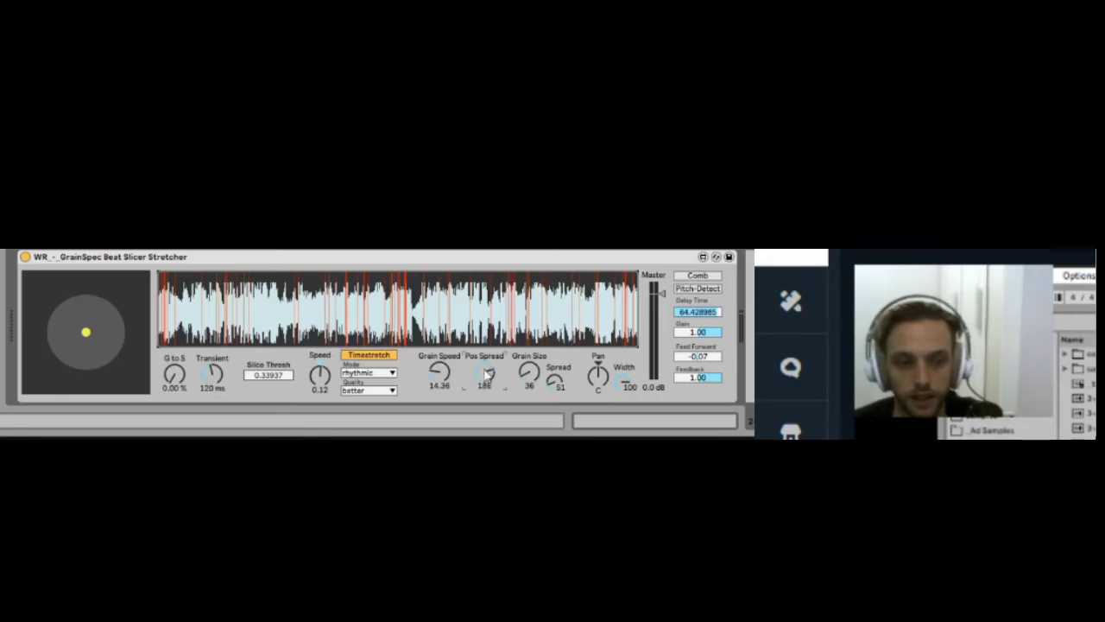
{"action": "left_click_drag", "start_coordinate": [487, 373], "coordinate": [488, 423]}
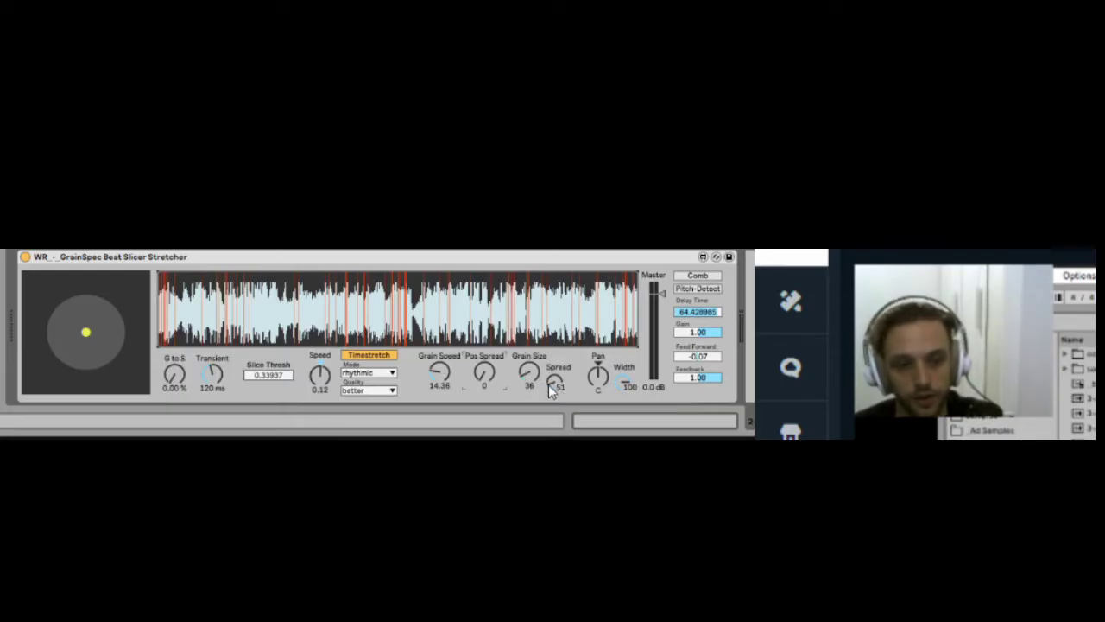
{"action": "left_click_drag", "start_coordinate": [555, 387], "coordinate": [554, 387]}
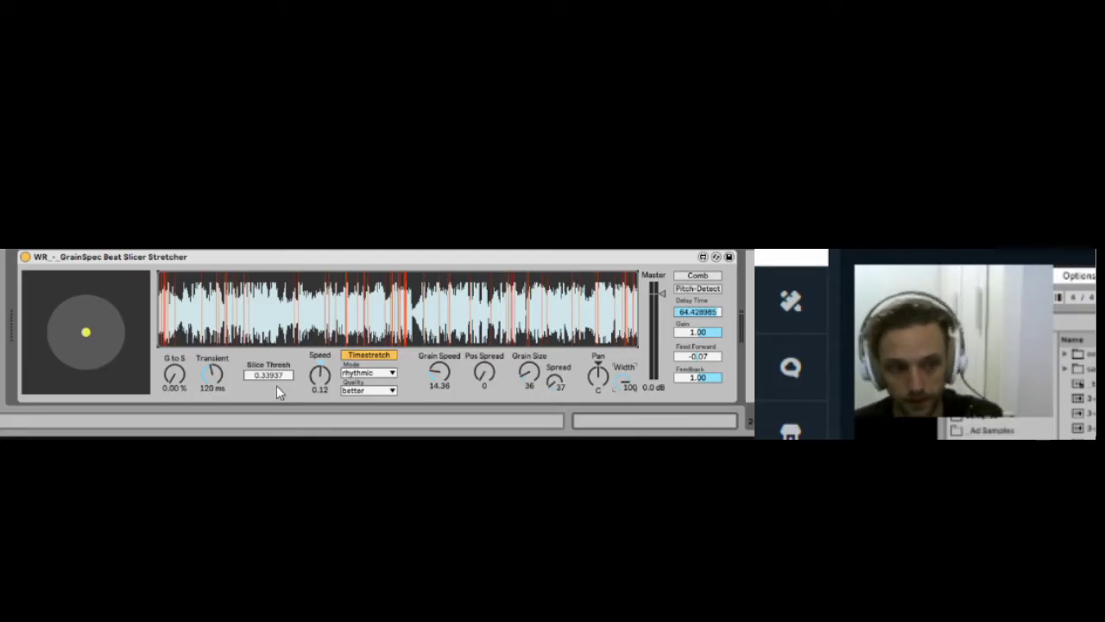
{"action": "left_click_drag", "start_coordinate": [97, 344], "coordinate": [78, 323]}
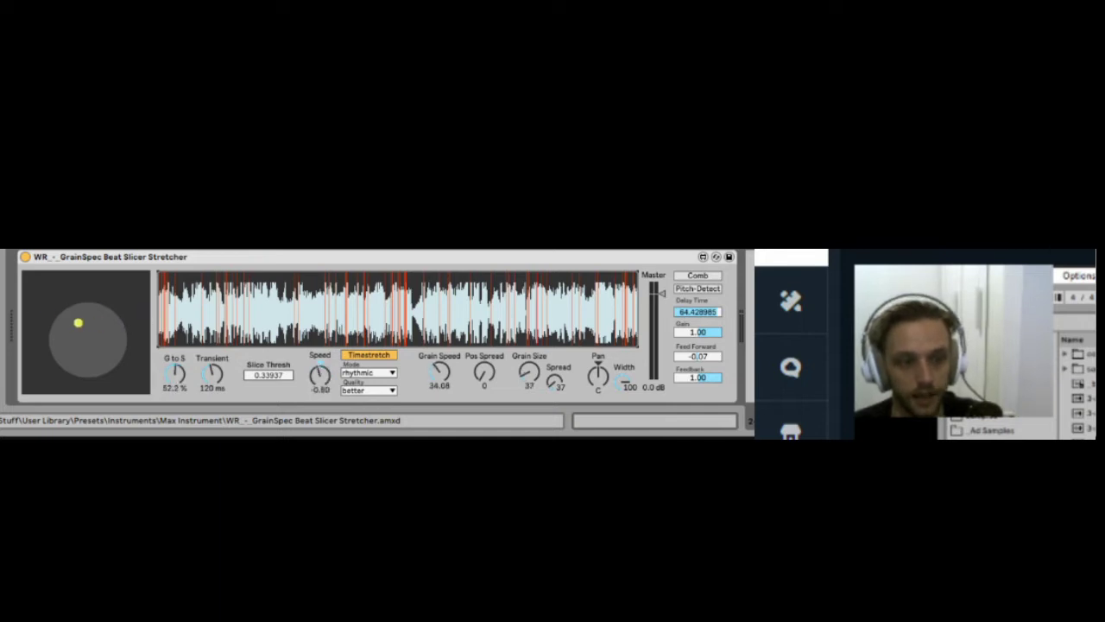
- Sweep the XY pad dot around, centre it, and raise G to S to 100 % (Speed 0.36)
{"action": "left_click_drag", "start_coordinate": [149, 326], "coordinate": [81, 294]}
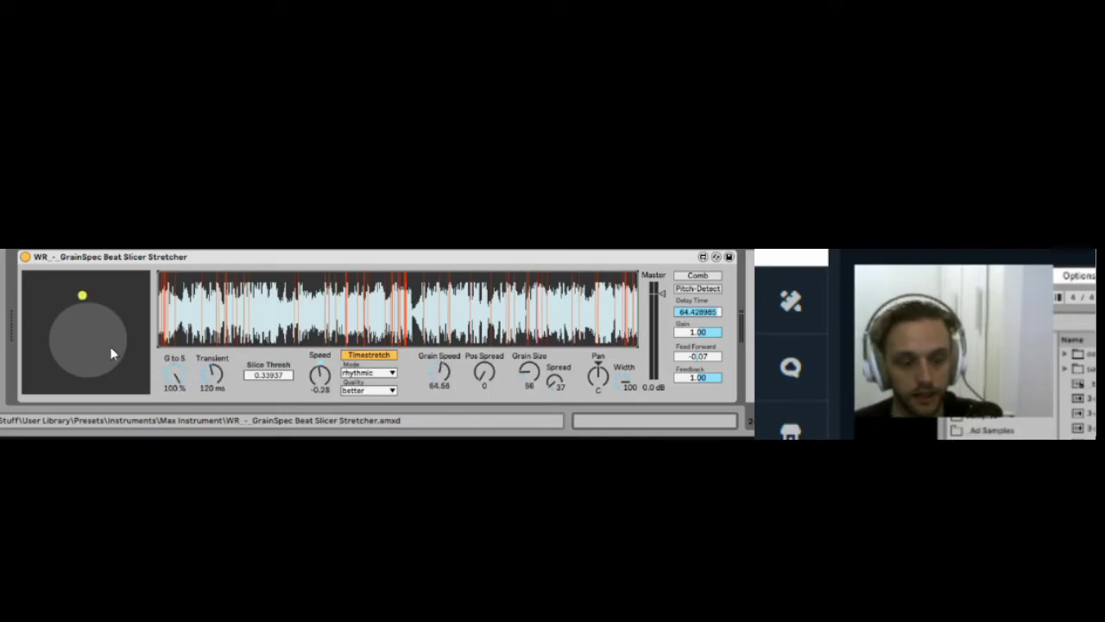
{"action": "mouse_move", "coordinate": [74, 306]}
{"action": "left_mouse_down"}
{"action": "mouse_move", "coordinate": [76, 293]}
{"action": "mouse_move", "coordinate": [93, 363]}
{"action": "mouse_move", "coordinate": [93, 298]}
{"action": "left_mouse_up"}
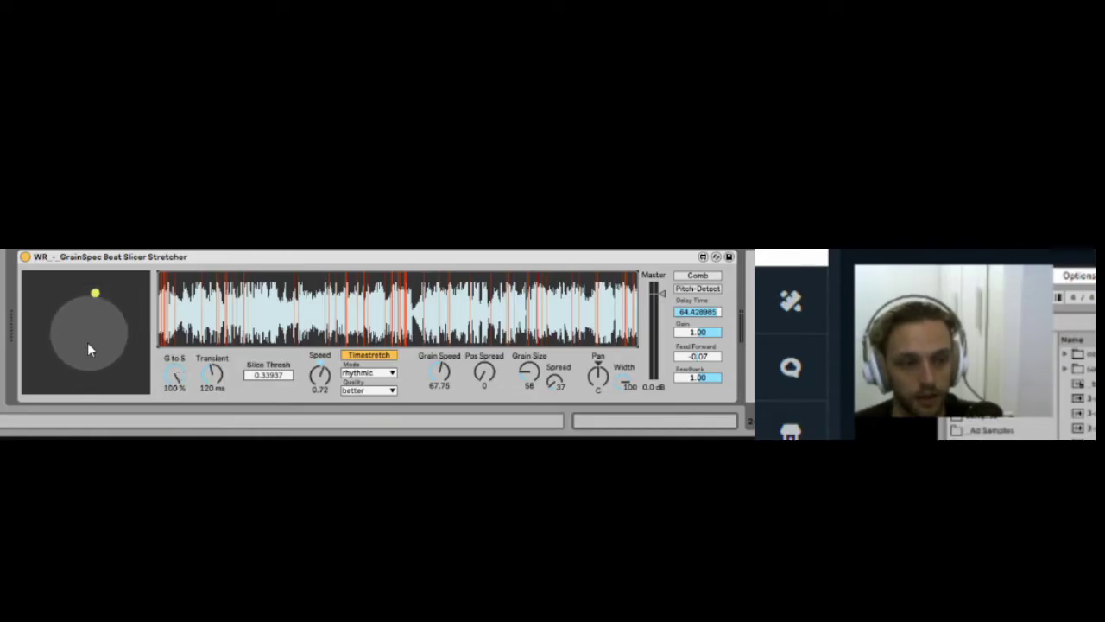
{"action": "left_click_drag", "start_coordinate": [90, 348], "coordinate": [98, 324]}
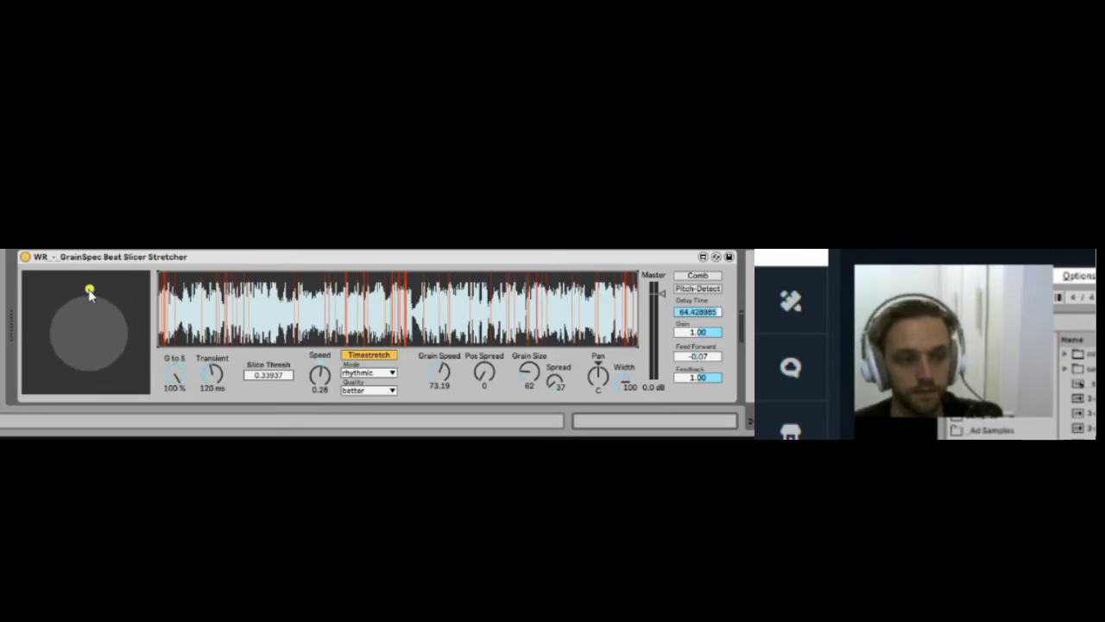
{"action": "left_click_drag", "start_coordinate": [89, 293], "coordinate": [95, 345]}
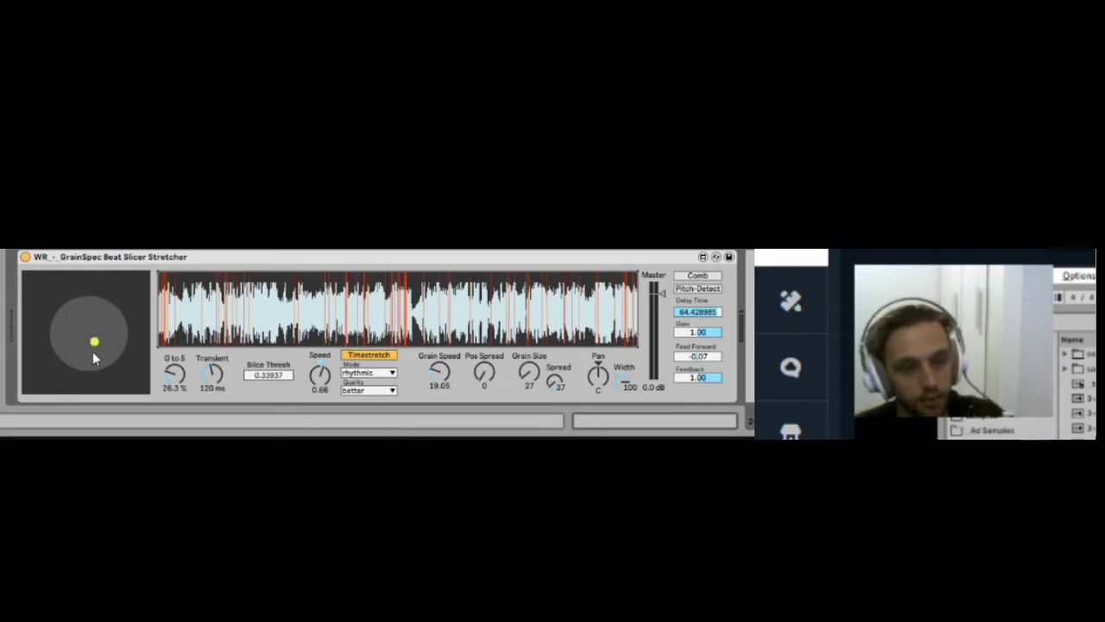
{"action": "left_click_drag", "start_coordinate": [94, 341], "coordinate": [85, 331]}
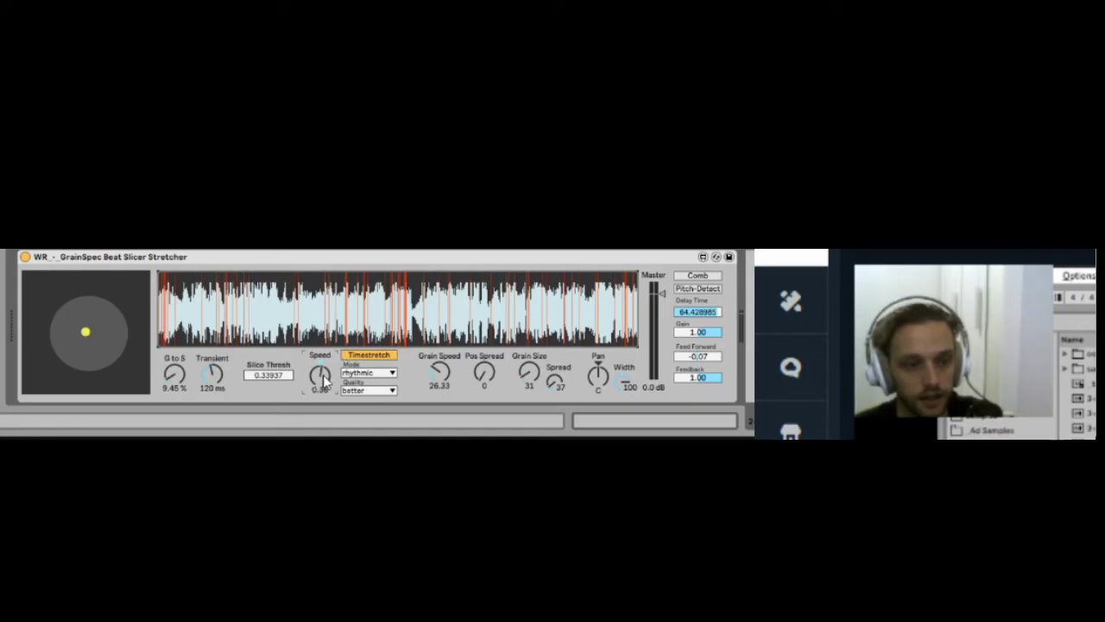
{"action": "left_click_drag", "start_coordinate": [175, 375], "coordinate": [175, 373]}
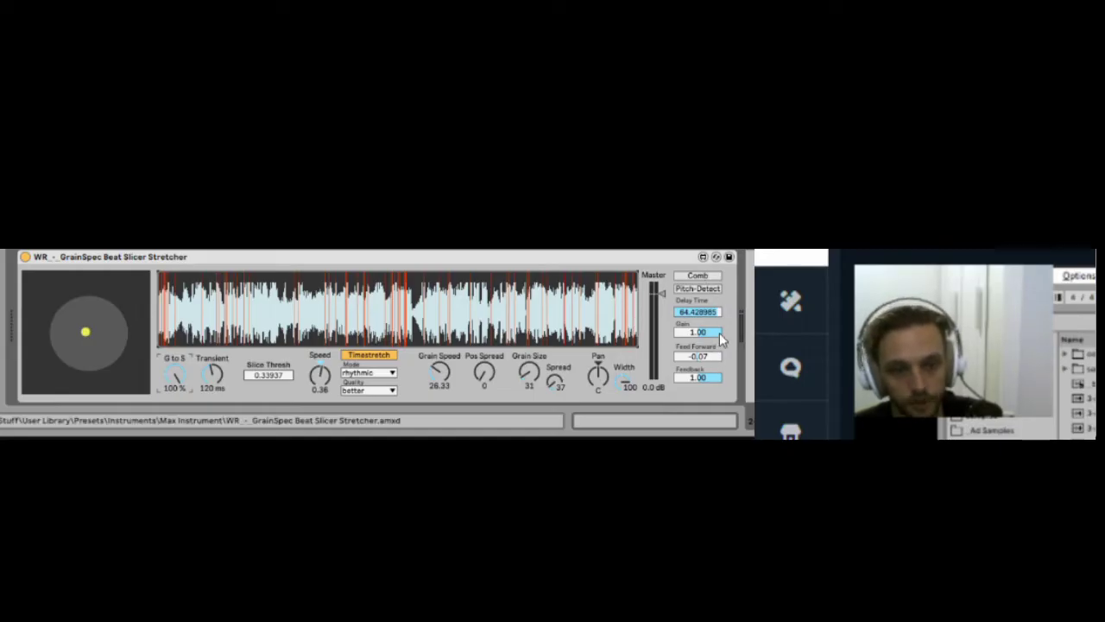
- Turn on the comb filter during playback, with delay time 100 and feed forward 0.09
{"action": "left_click", "coordinate": [707, 277]}
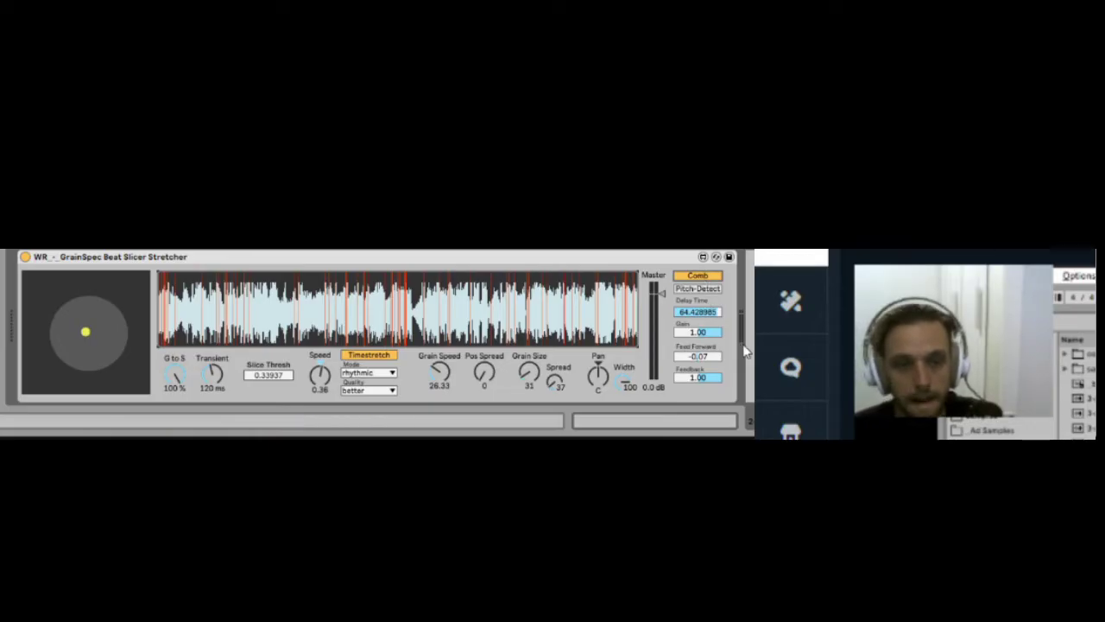
{"action": "key", "text": "space"}
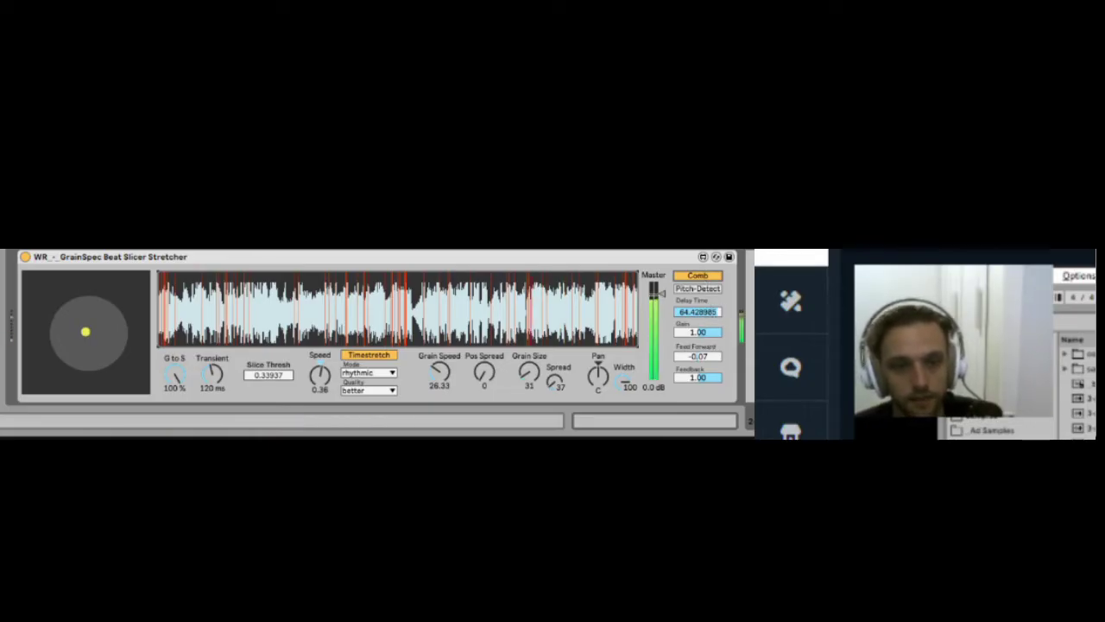
{"action": "left_click_drag", "start_coordinate": [711, 319], "coordinate": [706, 341]}
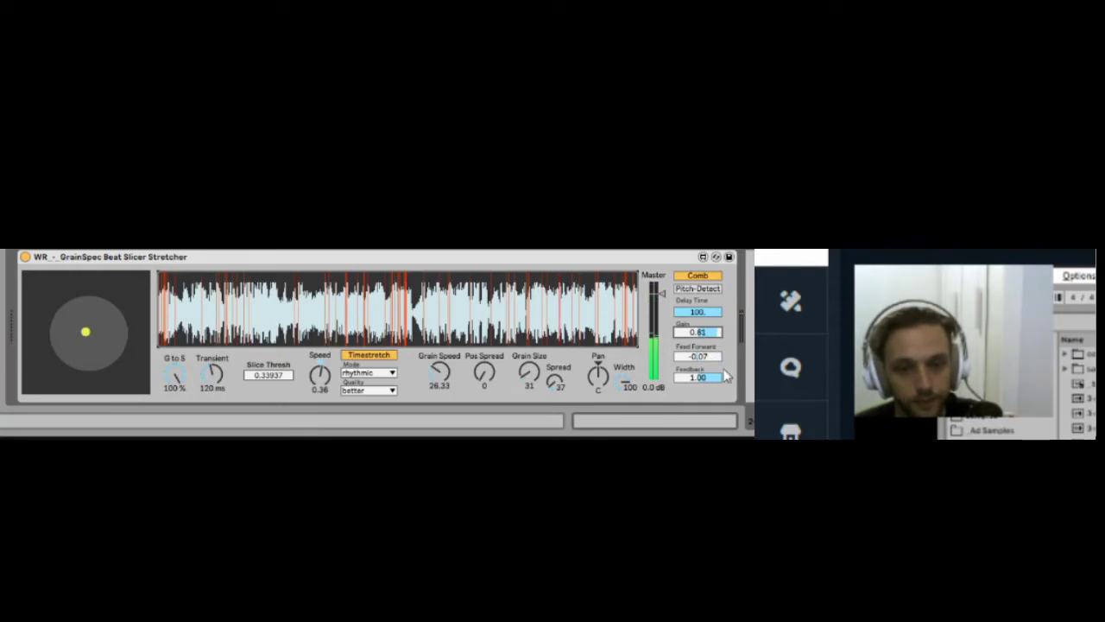
{"action": "mouse_move", "coordinate": [698, 355]}
{"action": "left_mouse_down"}
{"action": "mouse_move", "coordinate": [697, 380]}
{"action": "mouse_move", "coordinate": [698, 365]}
{"action": "left_mouse_up"}
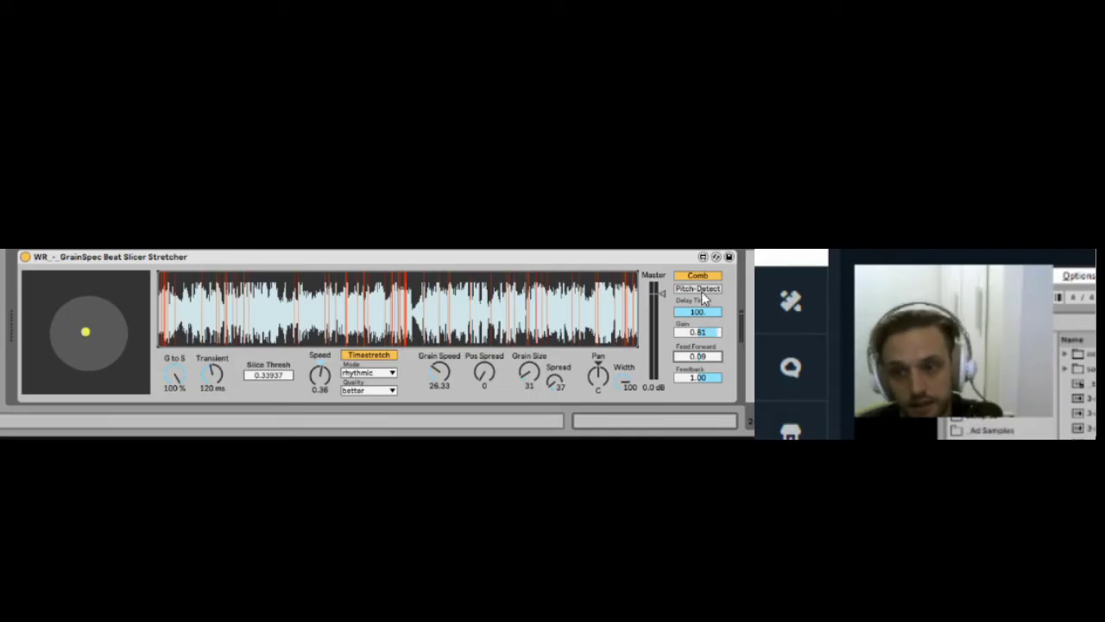
- Enable comb Pitch-Detect and set the comb gain to 0.75 and feedback to 0.72
{"action": "left_click", "coordinate": [700, 290]}
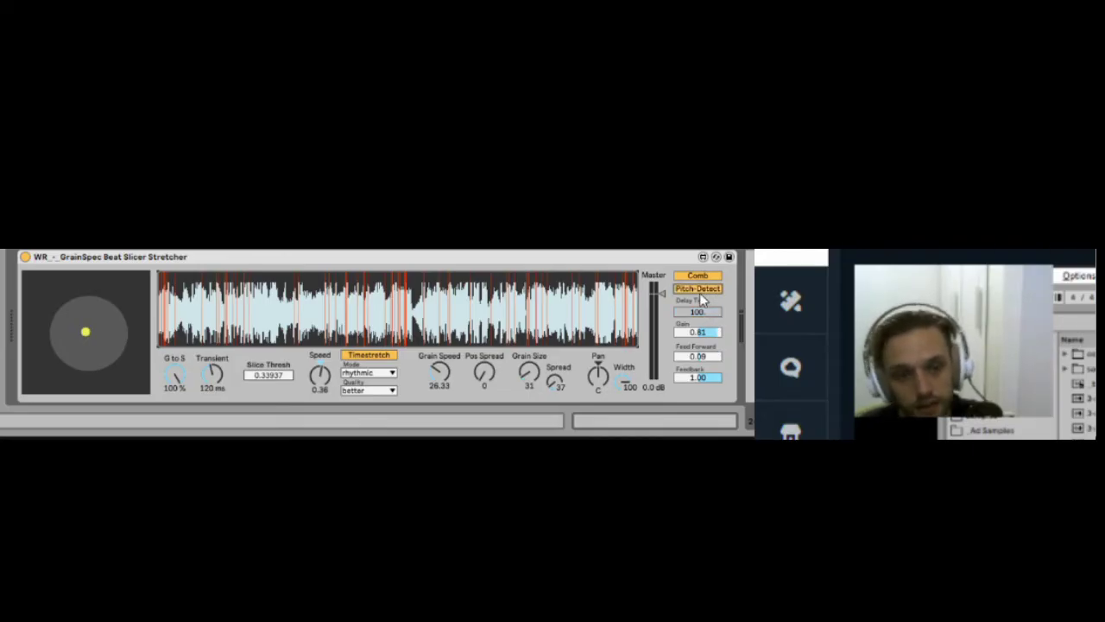
{"action": "mouse_move", "coordinate": [696, 381]}
{"action": "left_mouse_down"}
{"action": "mouse_move", "coordinate": [713, 343]}
{"action": "mouse_move", "coordinate": [697, 395]}
{"action": "left_mouse_up"}
{"action": "mouse_move", "coordinate": [697, 332]}
{"action": "left_mouse_down"}
{"action": "mouse_move", "coordinate": [698, 310]}
{"action": "mouse_move", "coordinate": [698, 344]}
{"action": "left_mouse_up"}
{"action": "left_click_drag", "start_coordinate": [714, 380], "coordinate": [714, 386]}
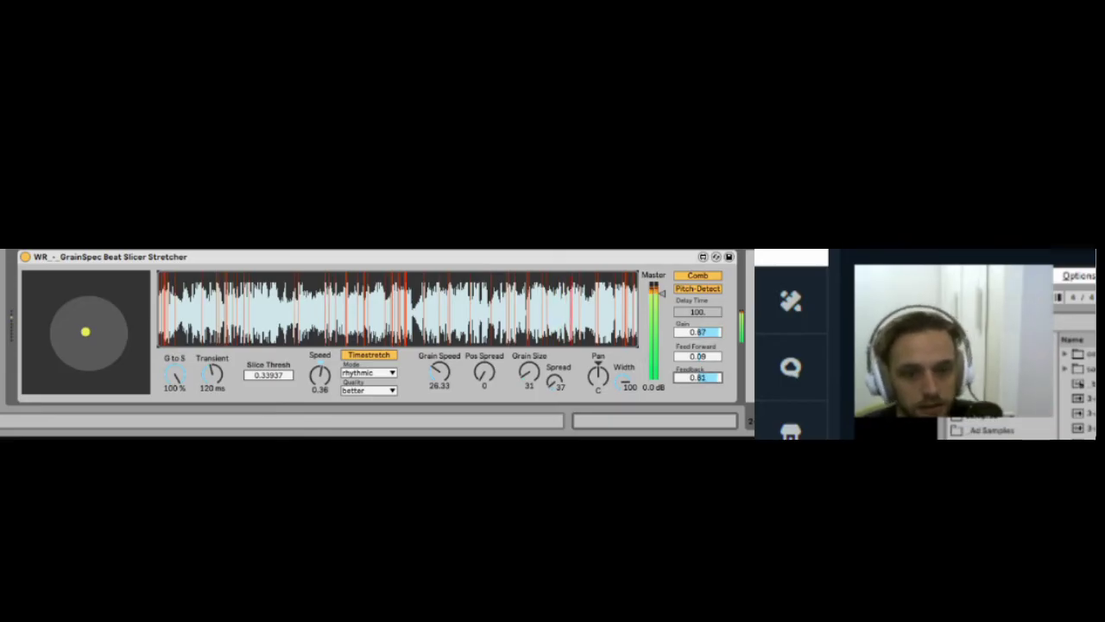
{"action": "left_click_drag", "start_coordinate": [712, 333], "coordinate": [712, 344]}
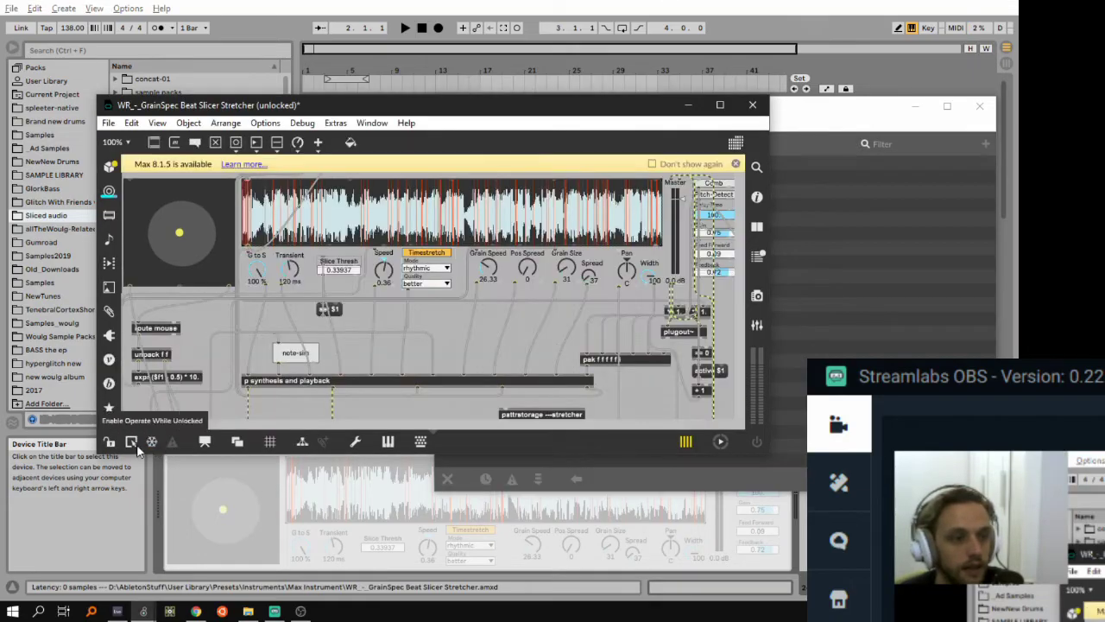
- Enlarge the patcher window and open the 'p synthesis and playback' subpatcher
{"action": "left_click_drag", "start_coordinate": [772, 457], "coordinate": [908, 582]}
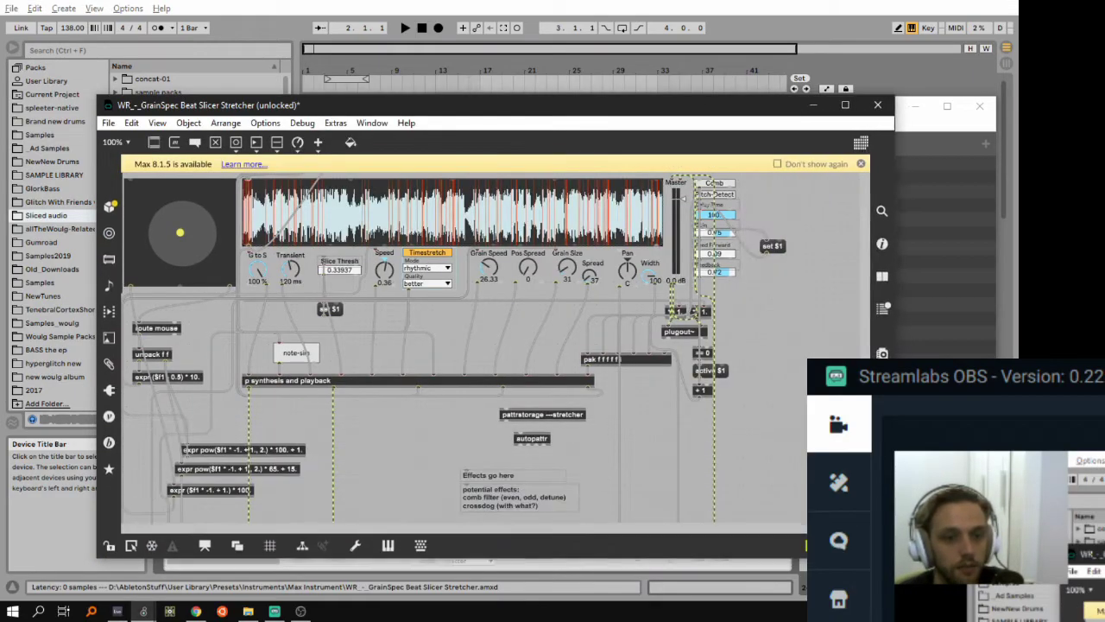
{"action": "scroll", "coordinate": [389, 412], "scroll_direction": "down", "scroll_amount": 3}
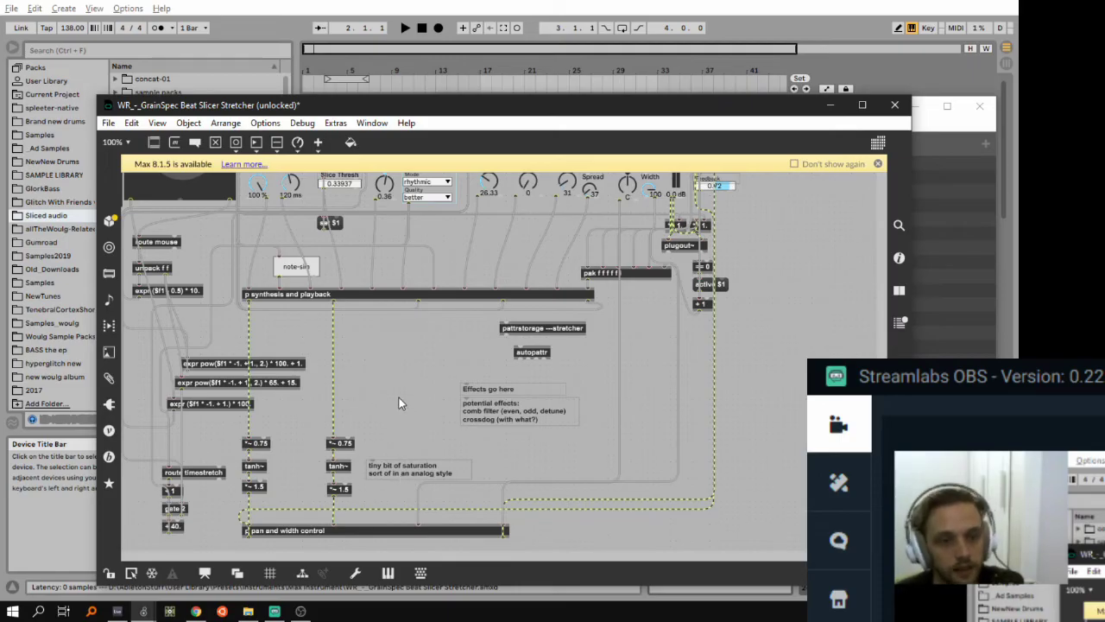
{"action": "scroll", "coordinate": [388, 410], "scroll_direction": "up", "scroll_amount": 3}
{"action": "scroll", "coordinate": [371, 421], "scroll_direction": "down", "scroll_amount": 2}
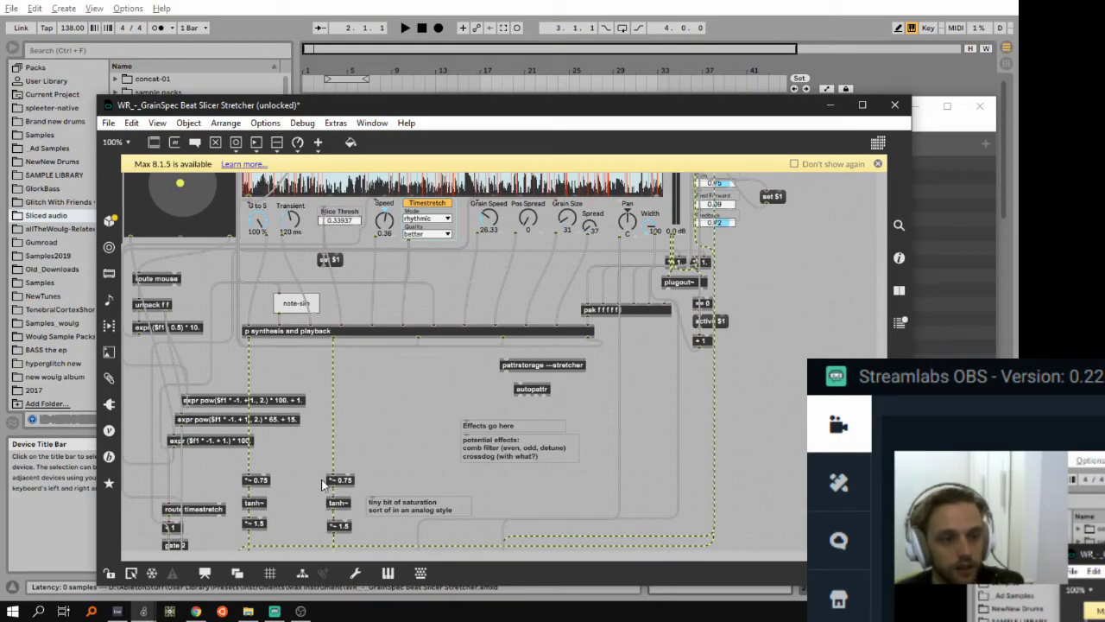
{"action": "double_click", "coordinate": [354, 337]}
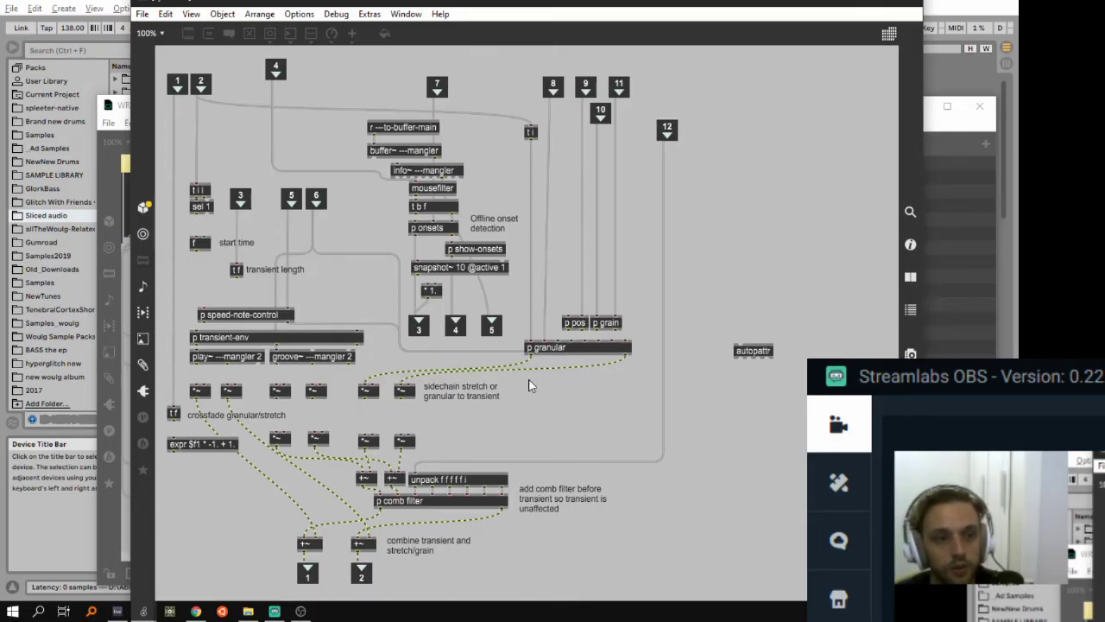
{"action": "double_click", "coordinate": [571, 349]}
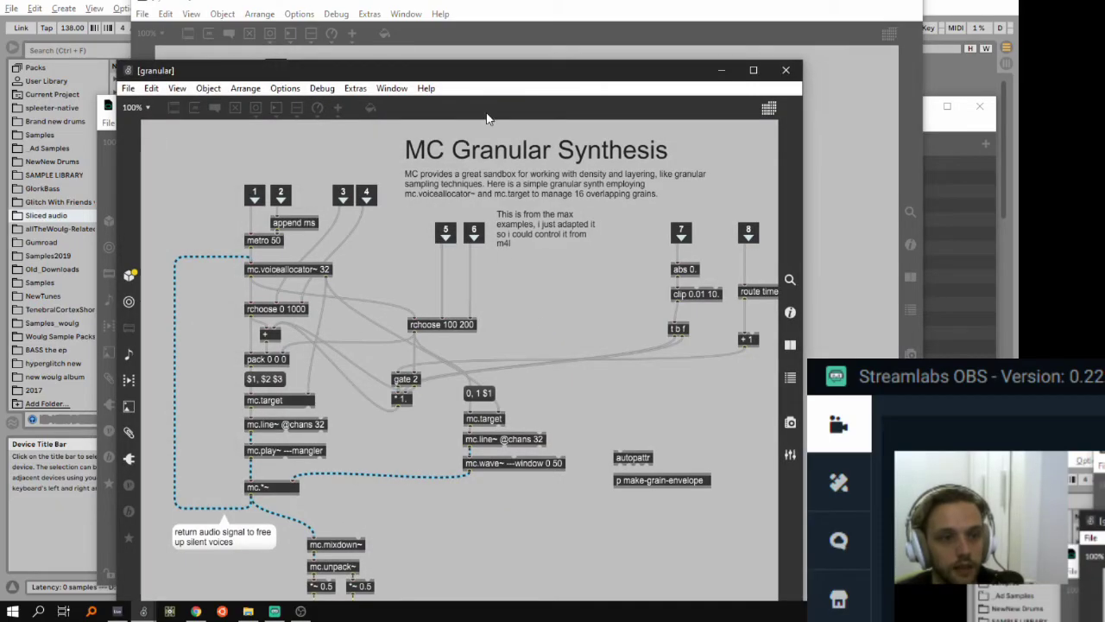
{"action": "left_click_drag", "start_coordinate": [470, 72], "coordinate": [550, 16]}
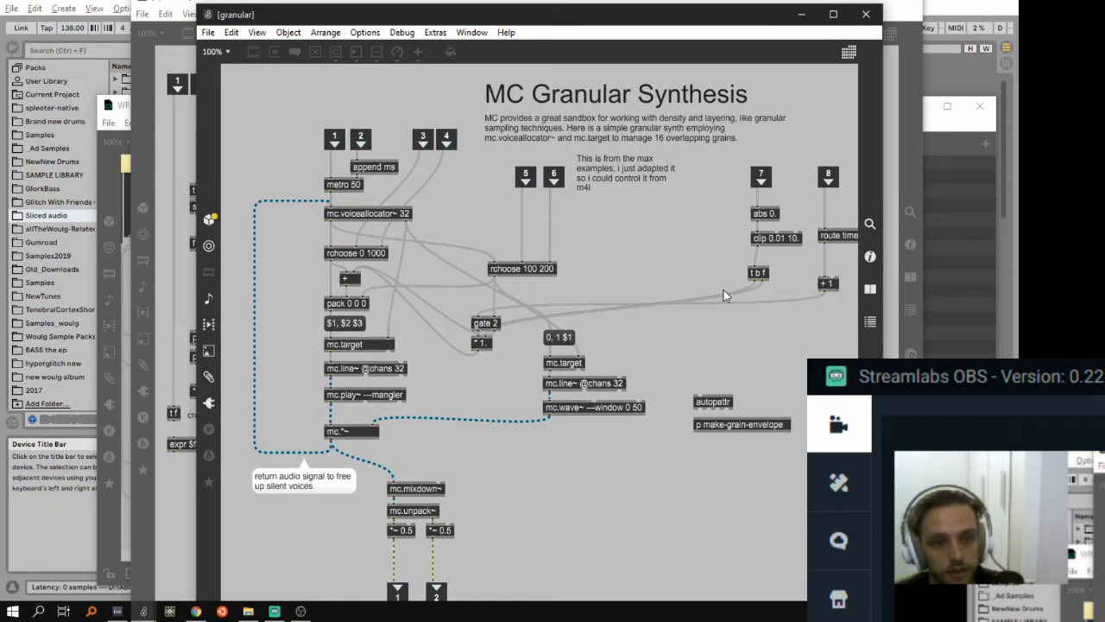
{"action": "double_click", "coordinate": [731, 424]}
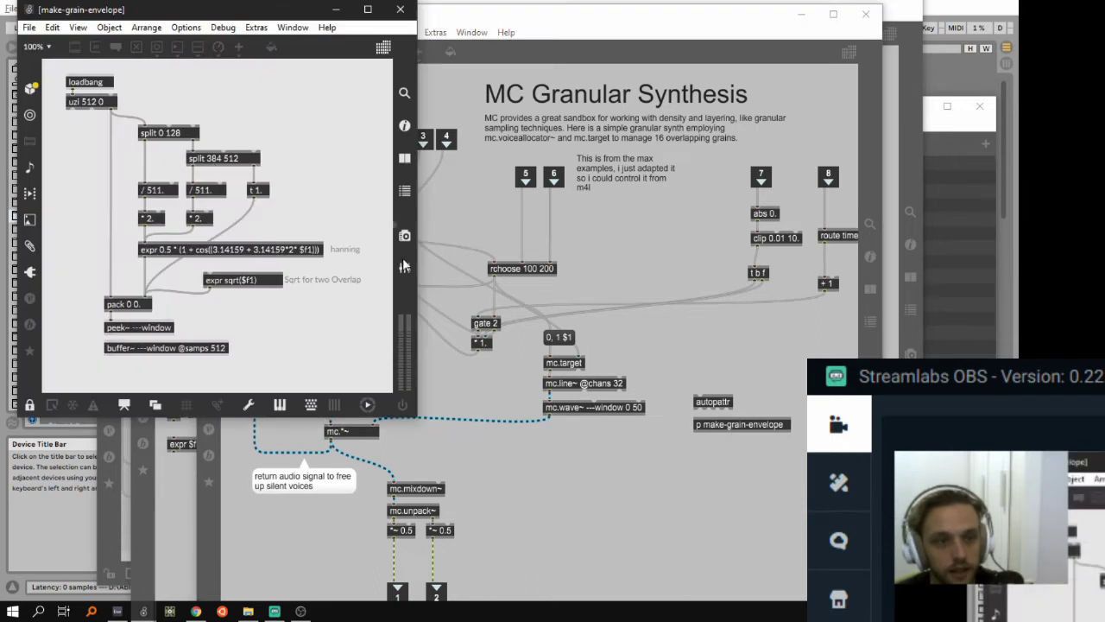
{"action": "left_click", "coordinate": [399, 8]}
{"action": "left_click", "coordinate": [867, 15]}
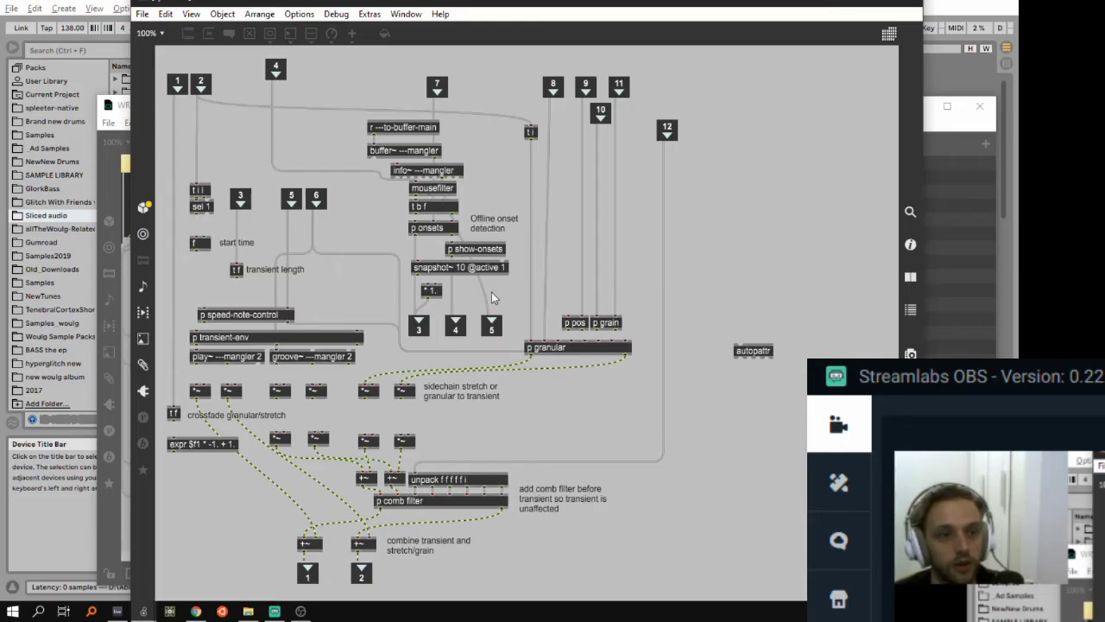
{"action": "double_click", "coordinate": [475, 249]}
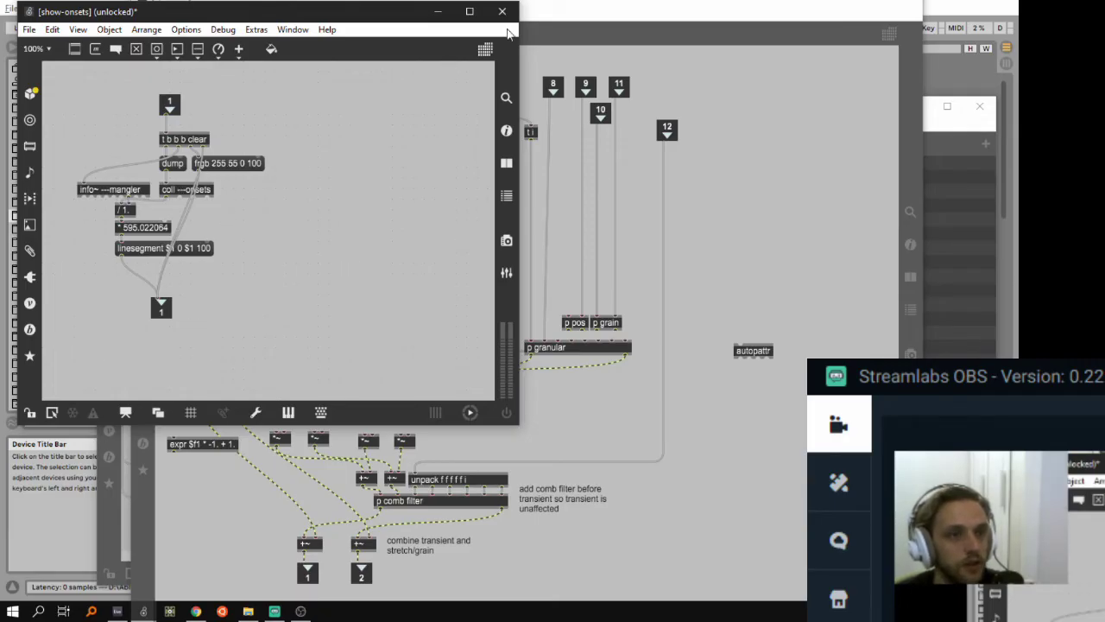
{"action": "left_click", "coordinate": [504, 12]}
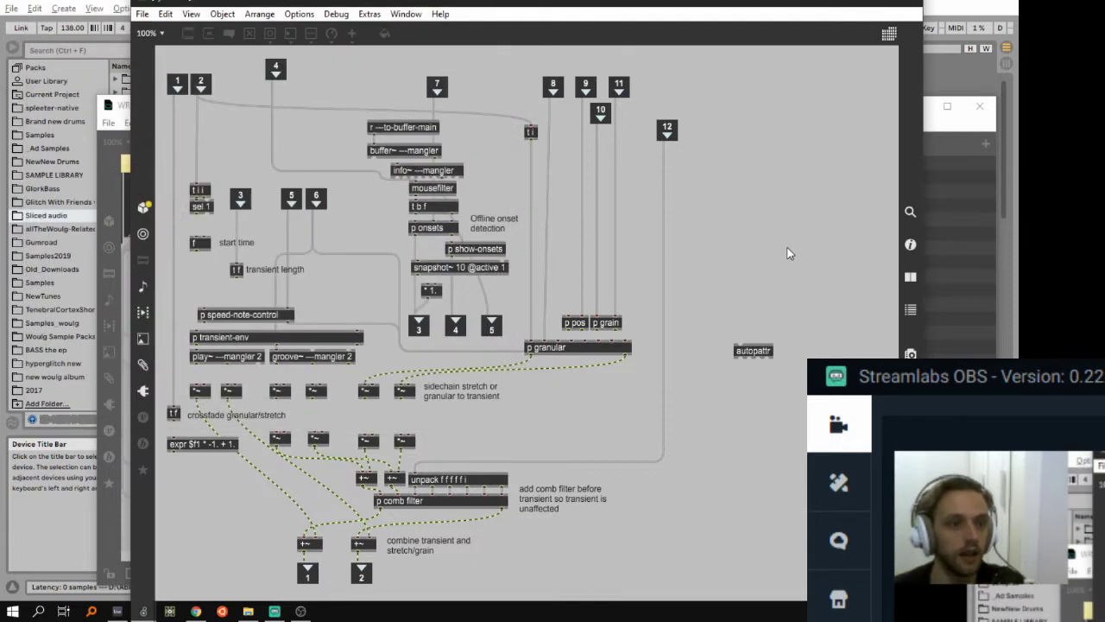
- Return to the main patch and trigger the note-sin test tone twice
{"action": "left_click", "coordinate": [909, 2]}
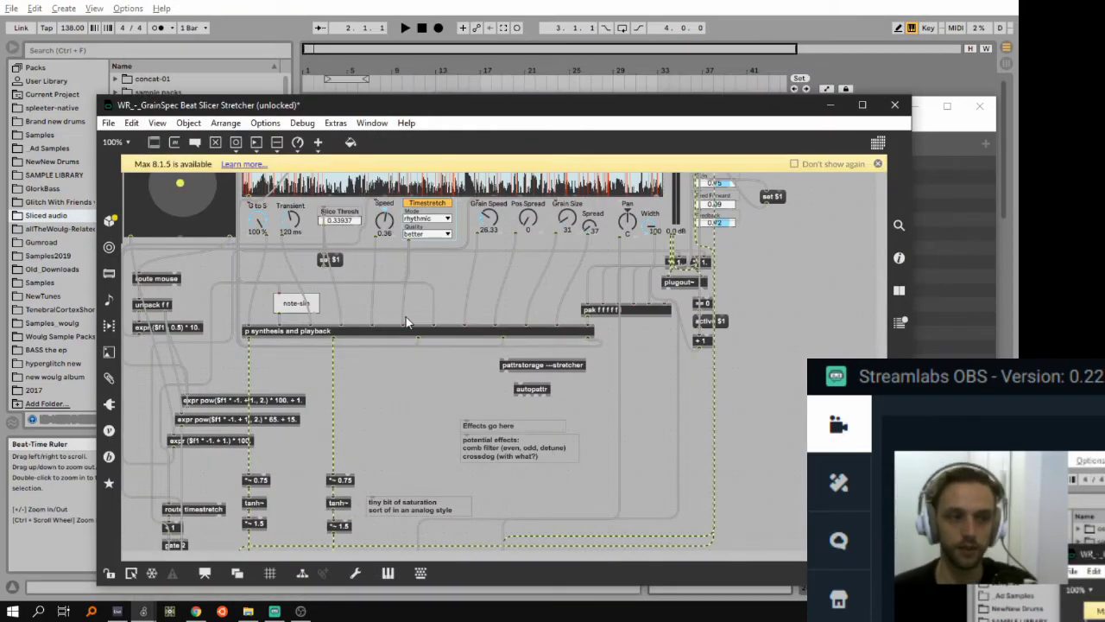
{"action": "scroll", "coordinate": [442, 455], "scroll_direction": "up", "scroll_amount": 5}
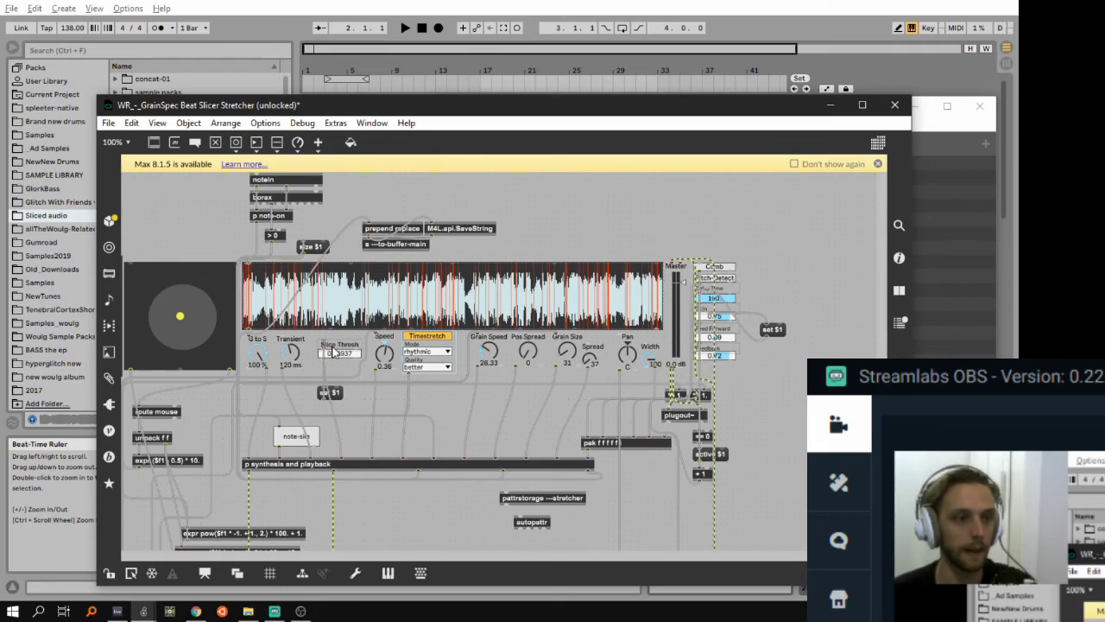
{"action": "scroll", "coordinate": [331, 427], "scroll_direction": "down", "scroll_amount": 5}
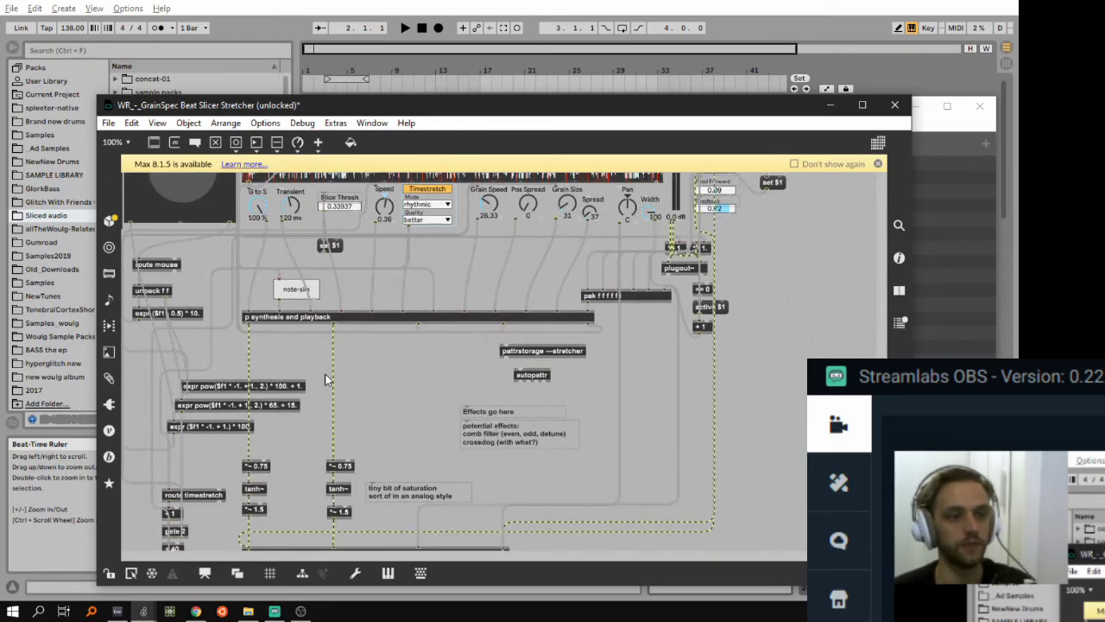
{"action": "left_click", "coordinate": [295, 289]}
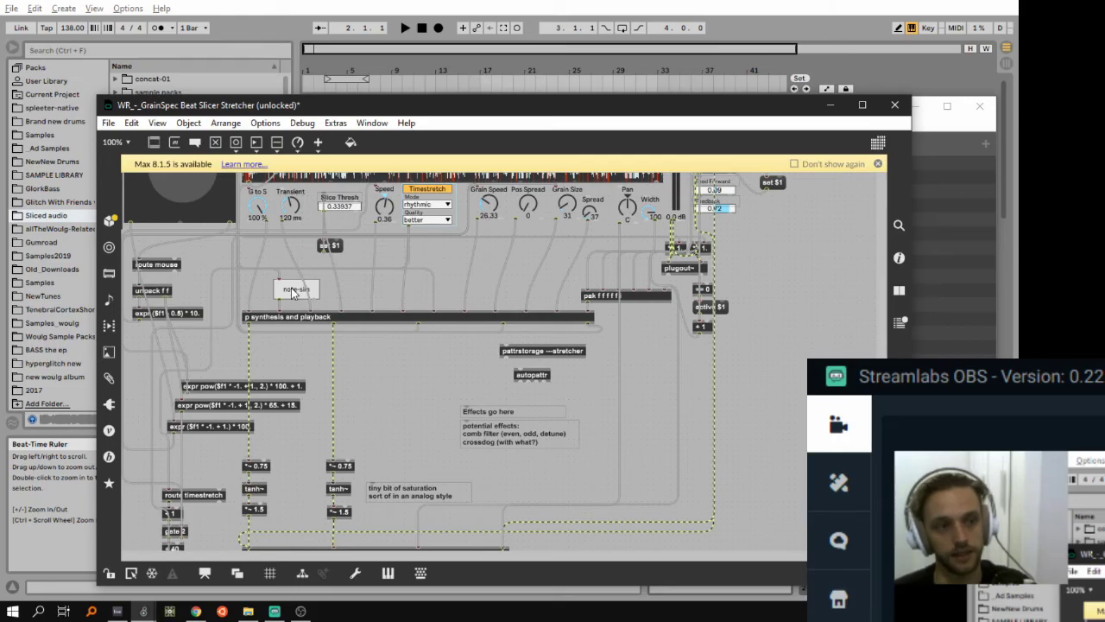
{"action": "left_click", "coordinate": [295, 289]}
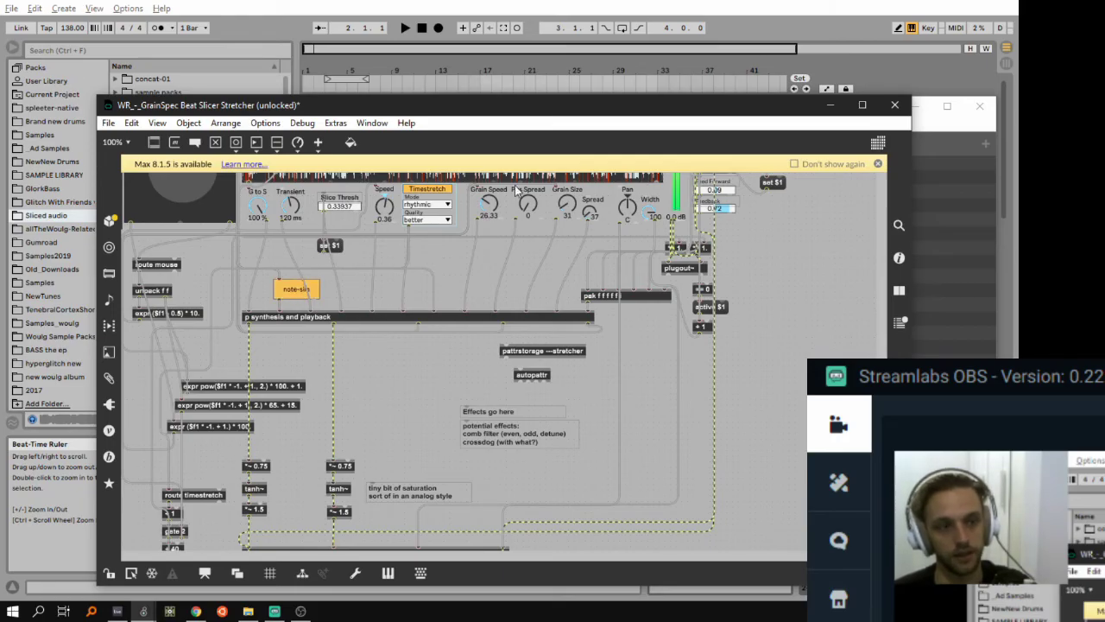
- Scroll through the main GrainSpec patch and close the Max patch editor
{"action": "scroll", "coordinate": [517, 189], "scroll_direction": "up", "scroll_amount": 4}
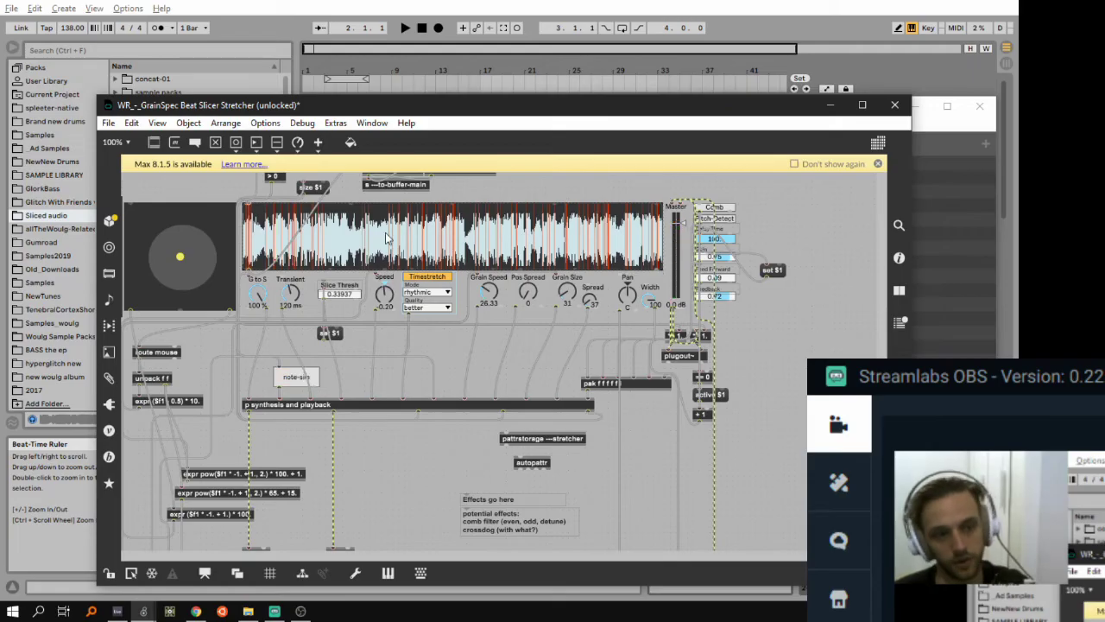
{"action": "scroll", "coordinate": [457, 466], "scroll_direction": "down", "scroll_amount": 2}
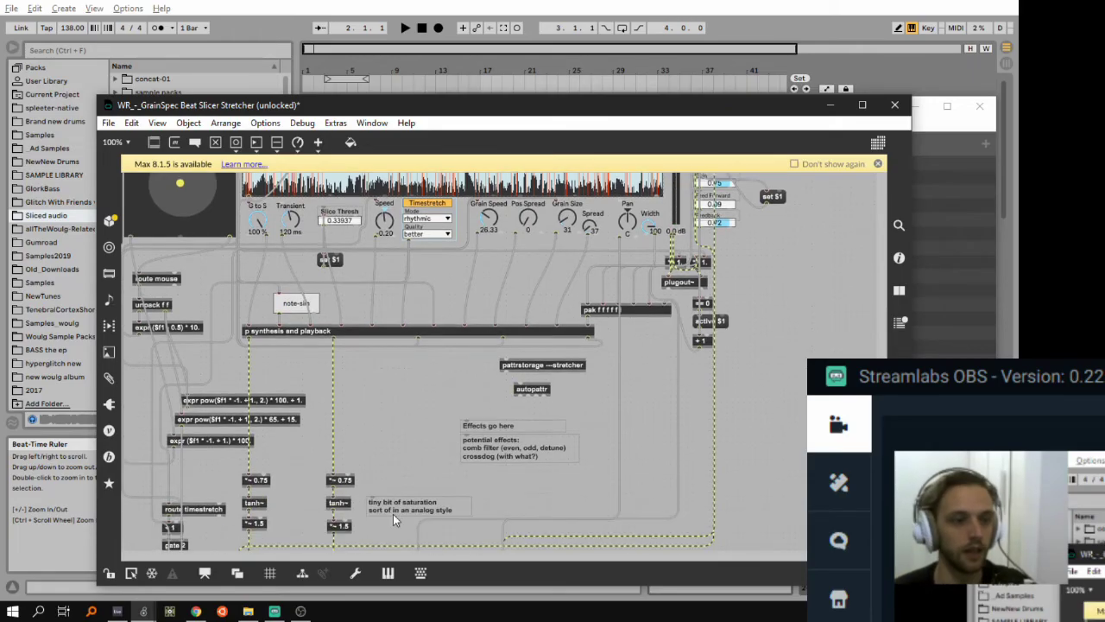
{"action": "scroll", "coordinate": [372, 422], "scroll_direction": "up", "scroll_amount": 1}
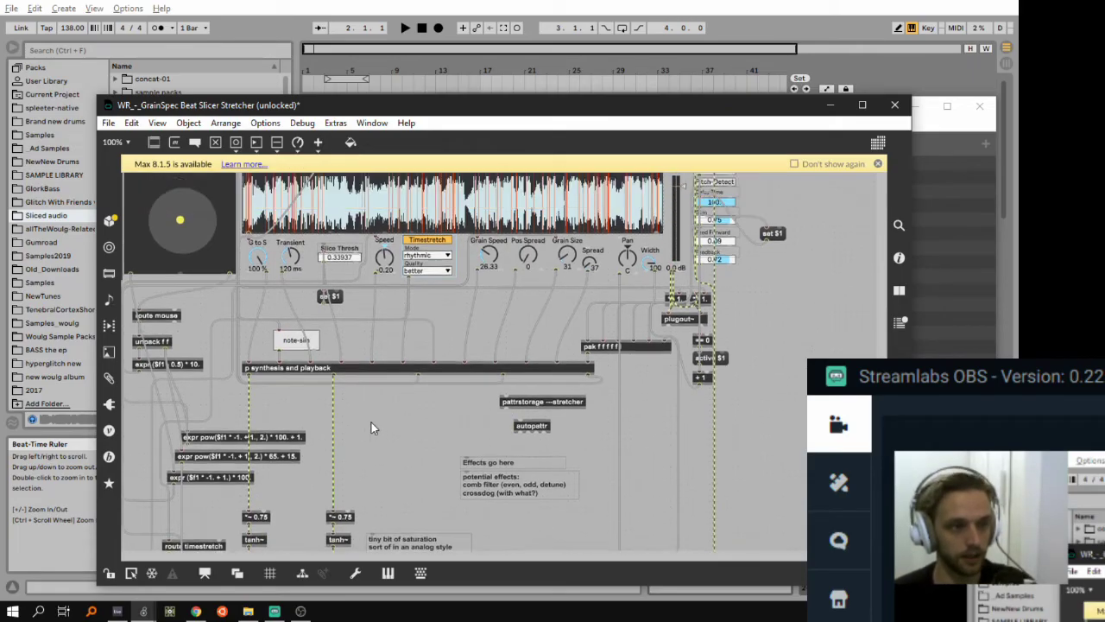
{"action": "scroll", "coordinate": [367, 459], "scroll_direction": "down", "scroll_amount": 2}
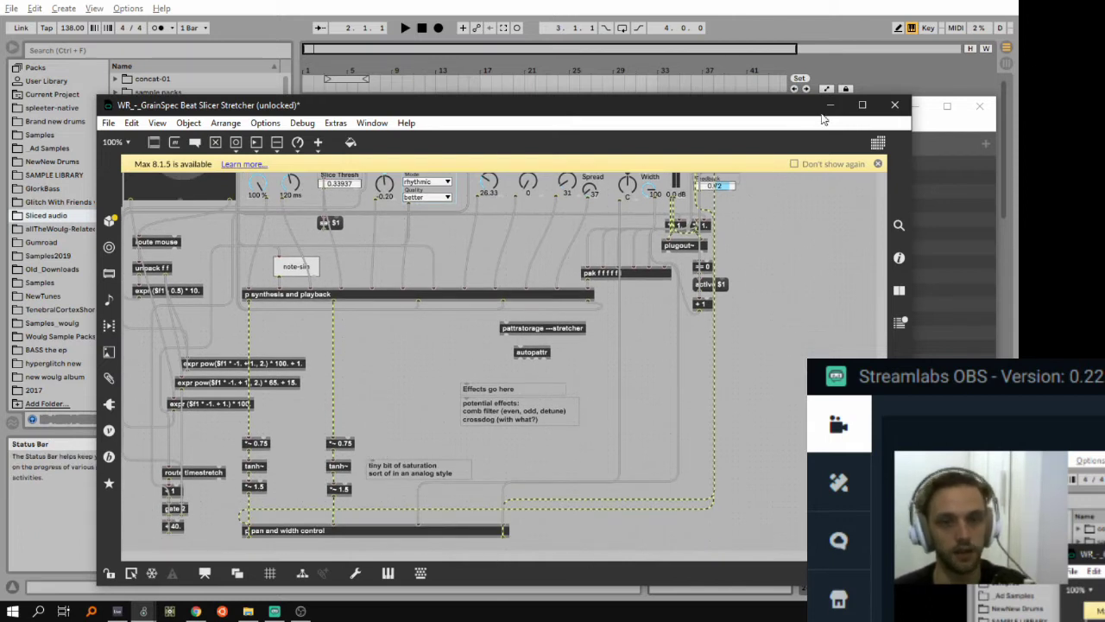
{"action": "left_click", "coordinate": [894, 104]}
- Discard the patch changes with Don't Save and return to the Live set
{"action": "left_click", "coordinate": [528, 390]}
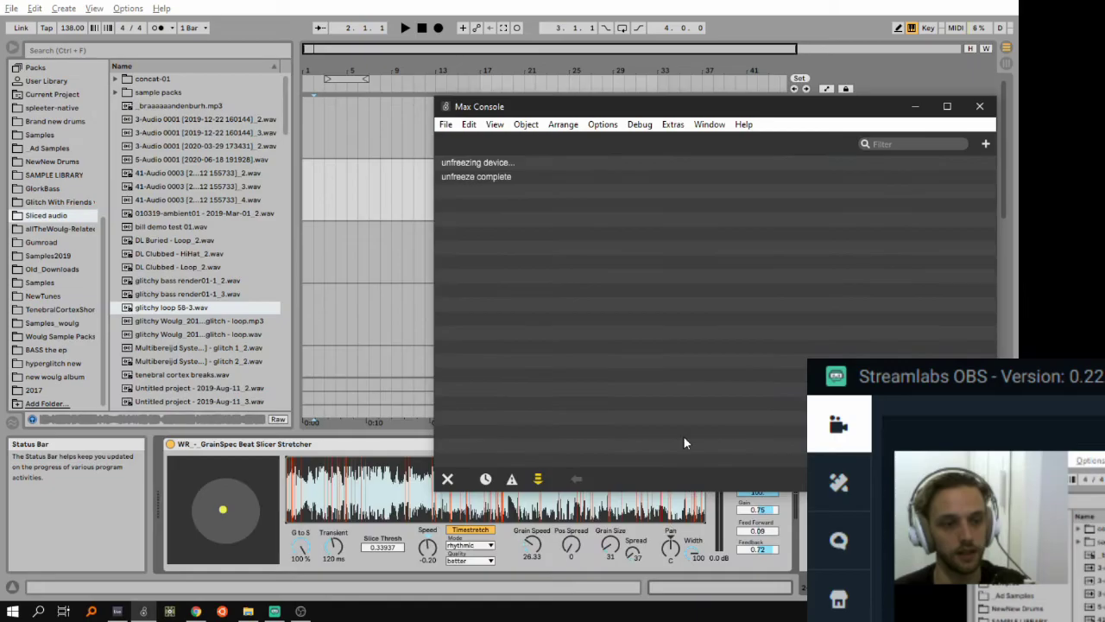
{"action": "left_click", "coordinate": [372, 354]}
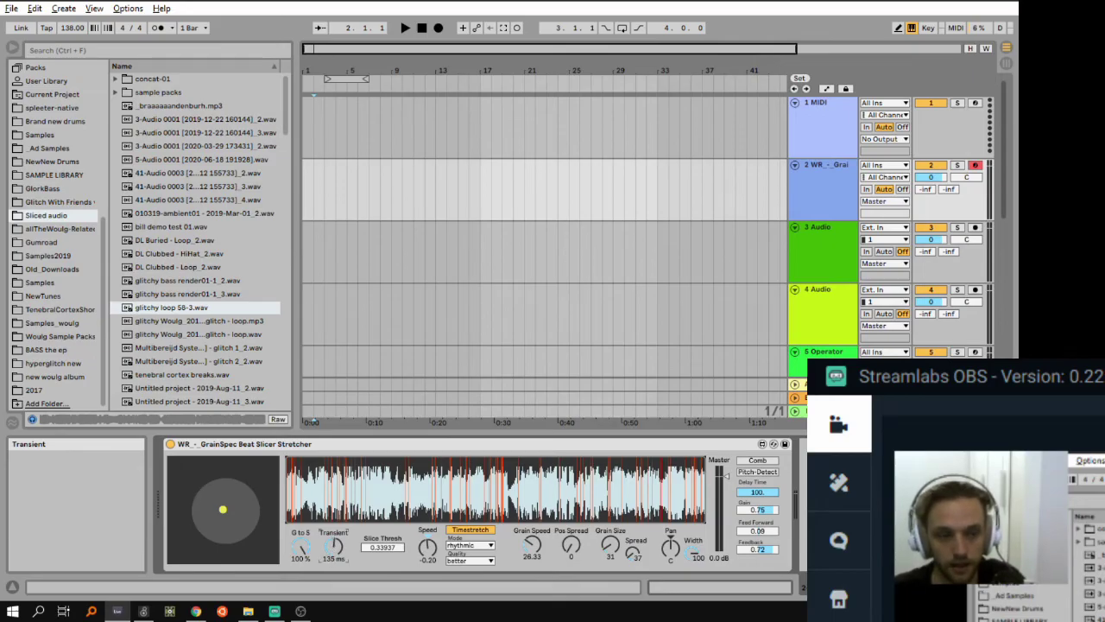
- Shorten Transient to 142 ms, turn Timestretch off, and raise Speed to 0.28 on GrainSpec
{"action": "left_click_drag", "start_coordinate": [333, 546], "coordinate": [333, 544]}
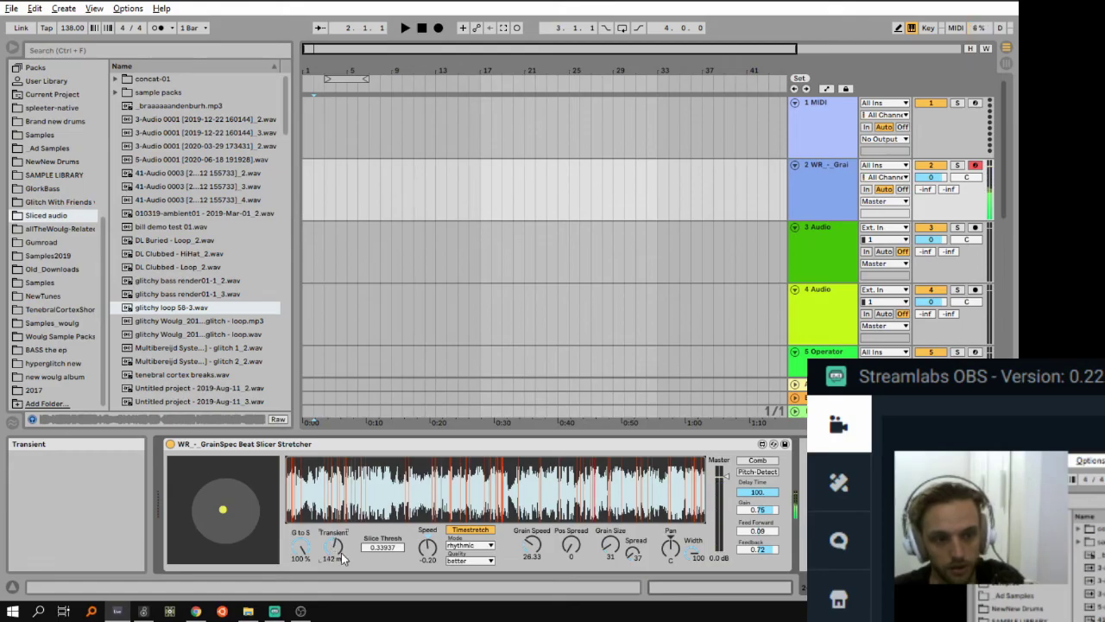
{"action": "left_click", "coordinate": [467, 530]}
{"action": "left_click_drag", "start_coordinate": [427, 547], "coordinate": [427, 536]}
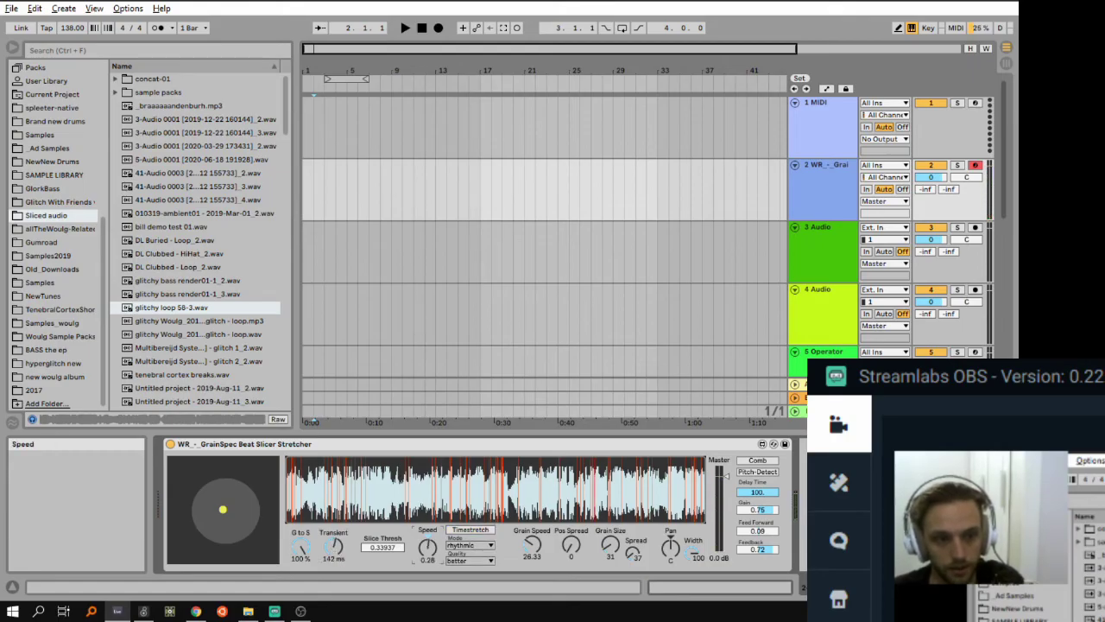